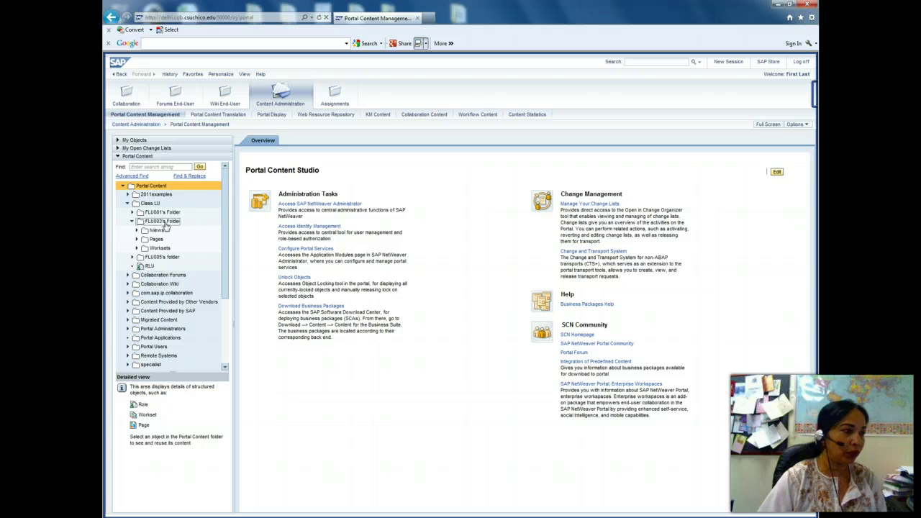
Start a new iView from a remote source in the iViews folder of FLU003's Folder
left_click(136, 232)
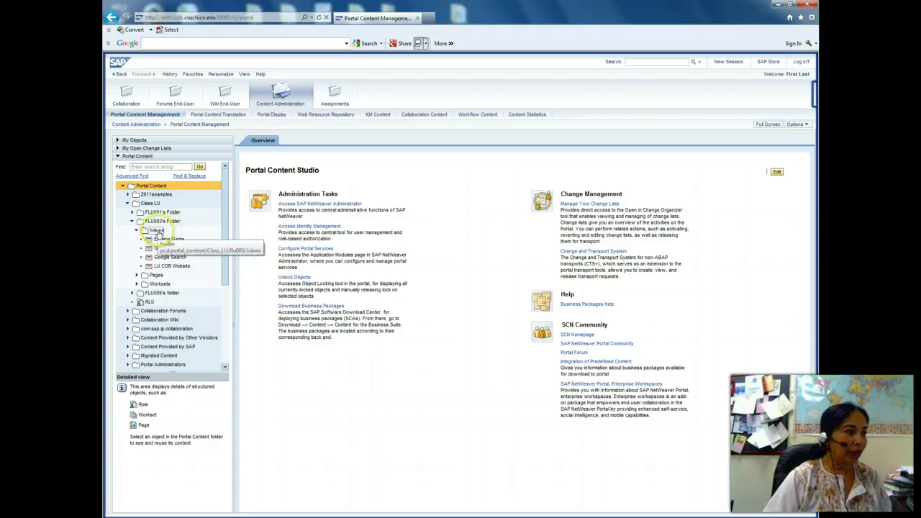
left_click(157, 231)
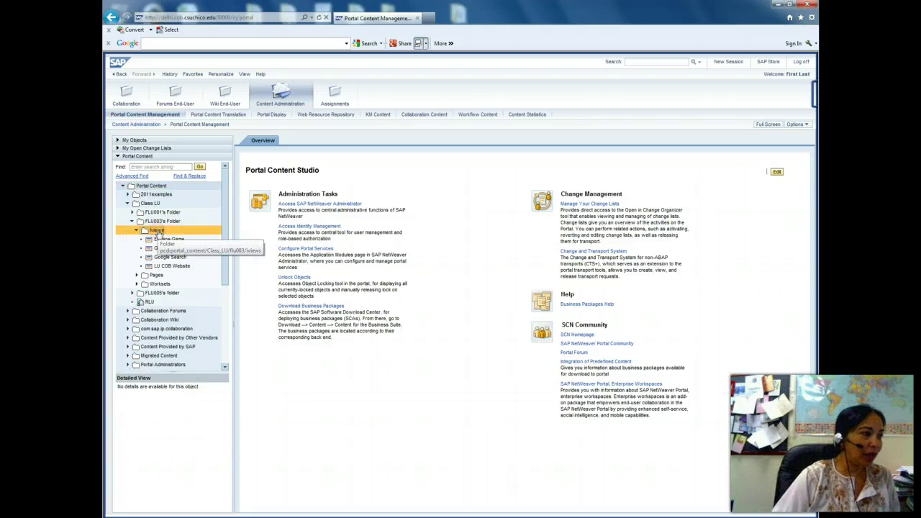
right_click(159, 233)
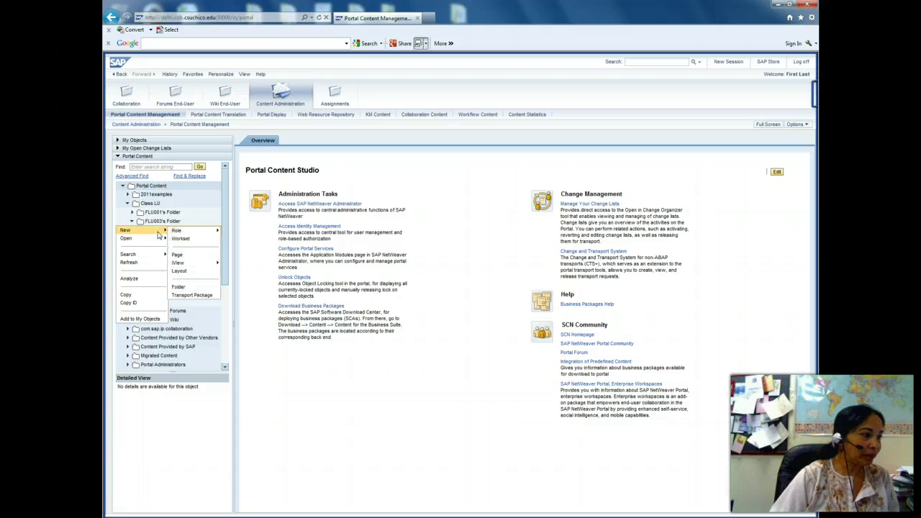
left_click(155, 237)
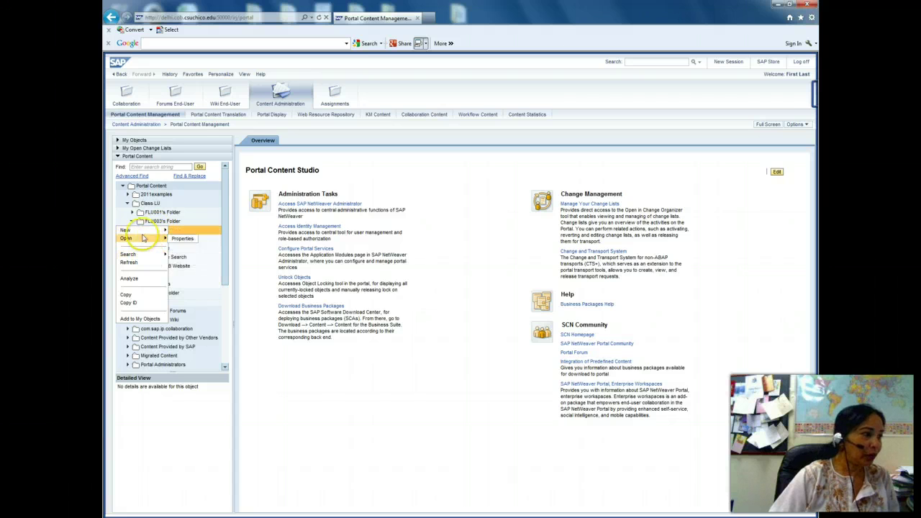
mouse_move(180, 263)
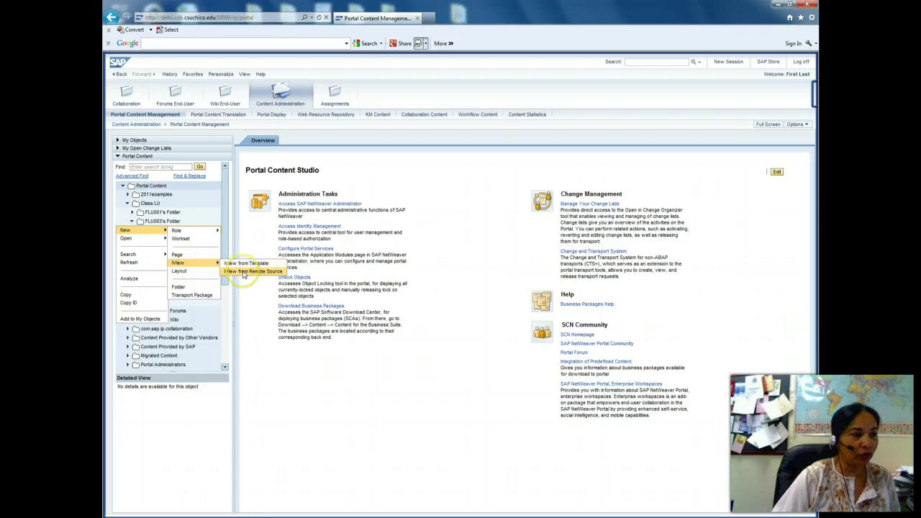
left_click(243, 272)
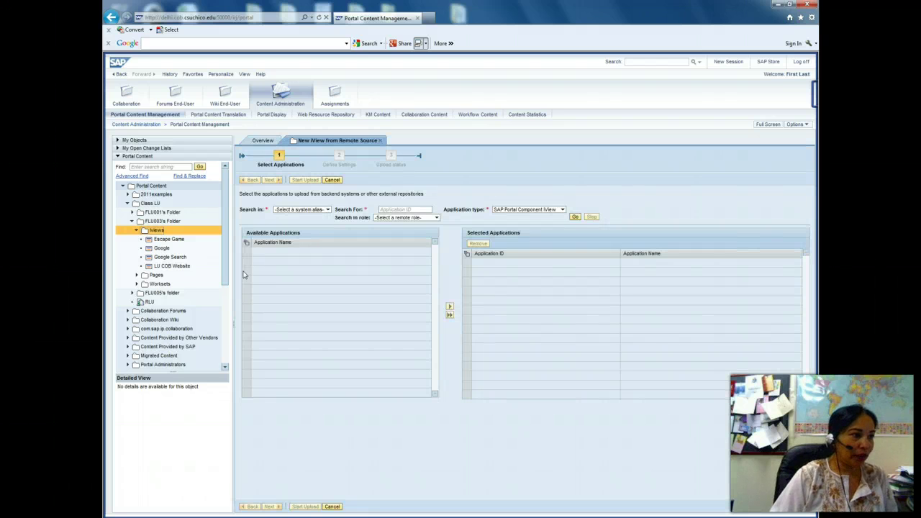
Choose OXF as the system alias to search in for the new iView's applications
left_click(307, 211)
left_click(324, 209)
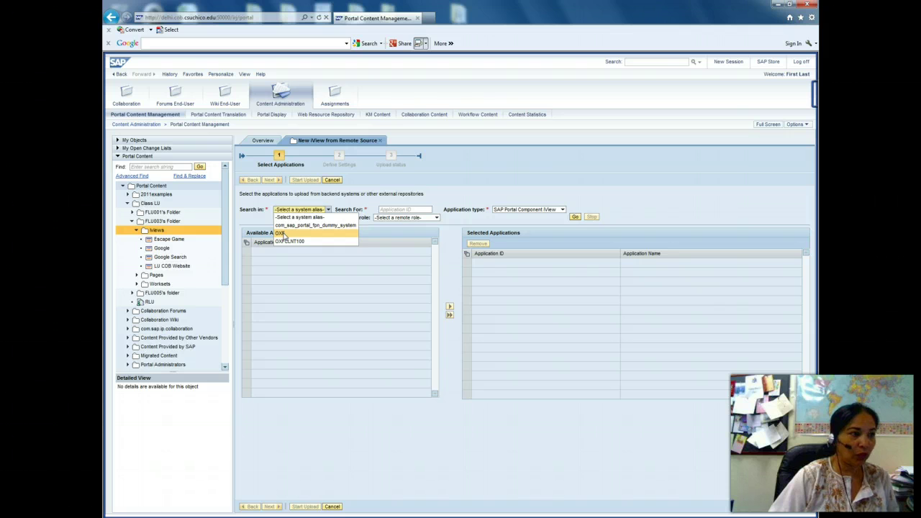
left_click(281, 234)
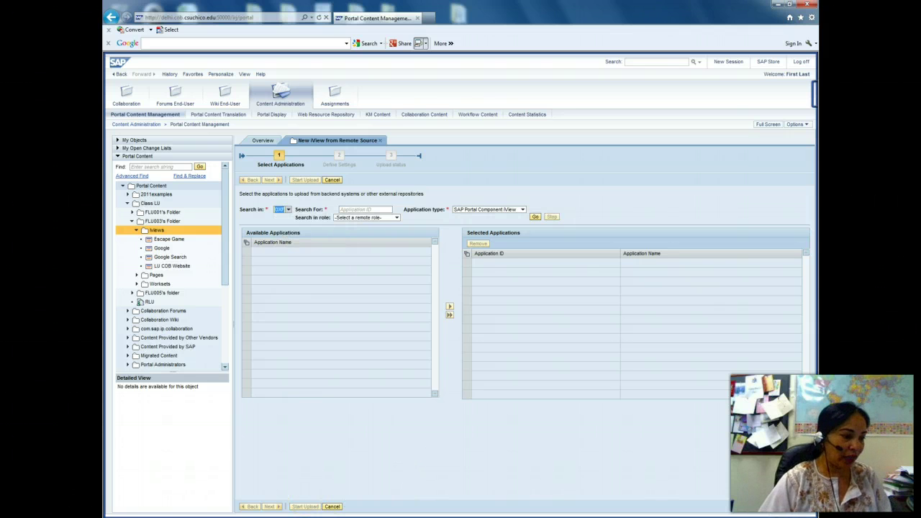
Read the search instructions in the Word assignment, return to the SAP portal, and try searching for *Sales* applications
key("alt+Tab")
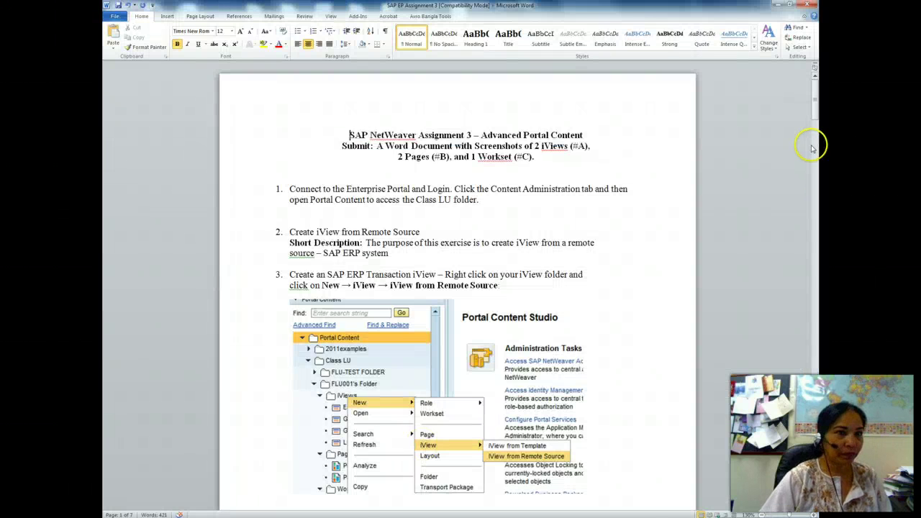
left_click_drag(816, 89, 818, 128)
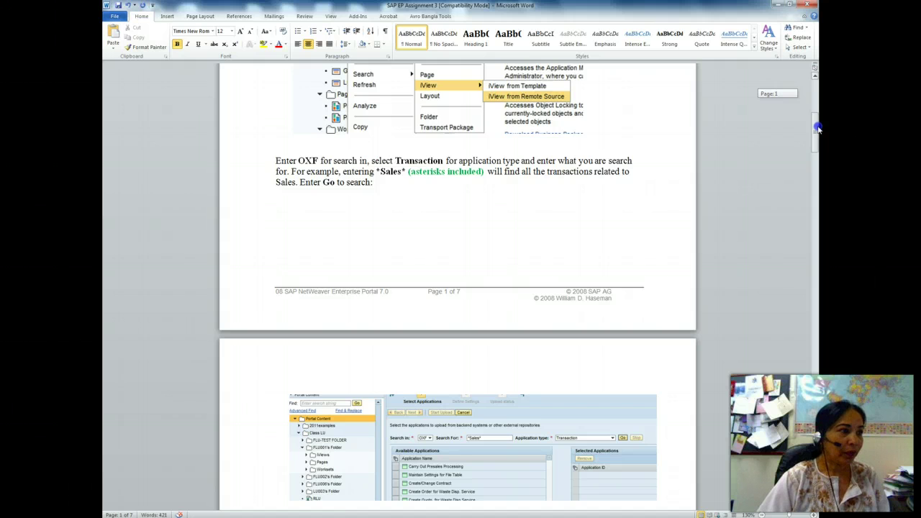
left_click_drag(817, 128, 815, 148)
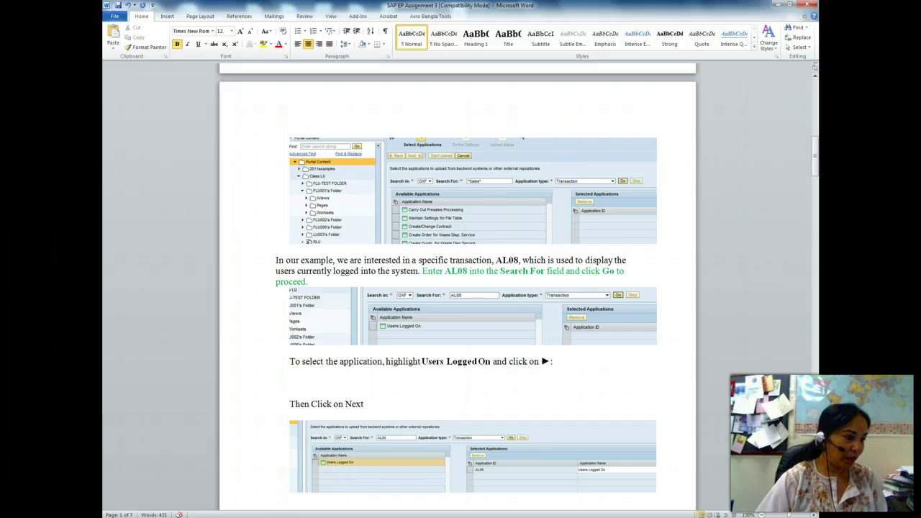
left_click(205, 458)
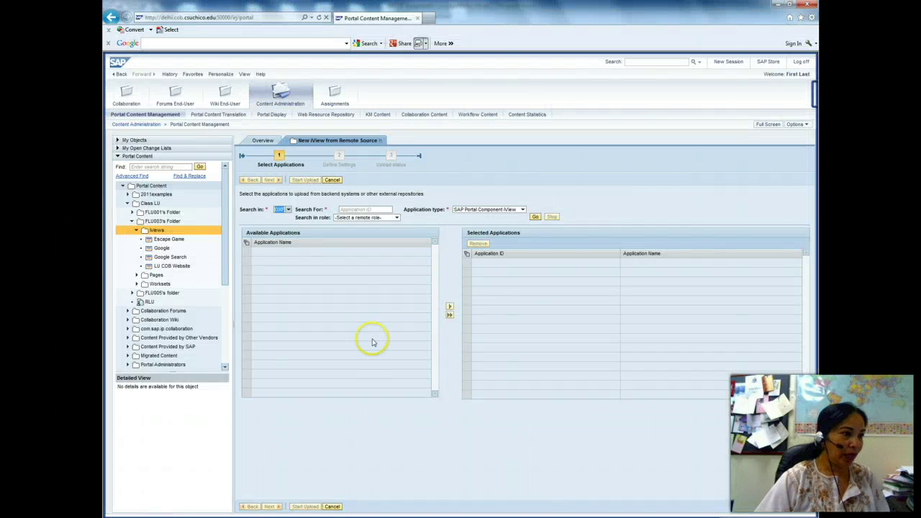
left_click(347, 209)
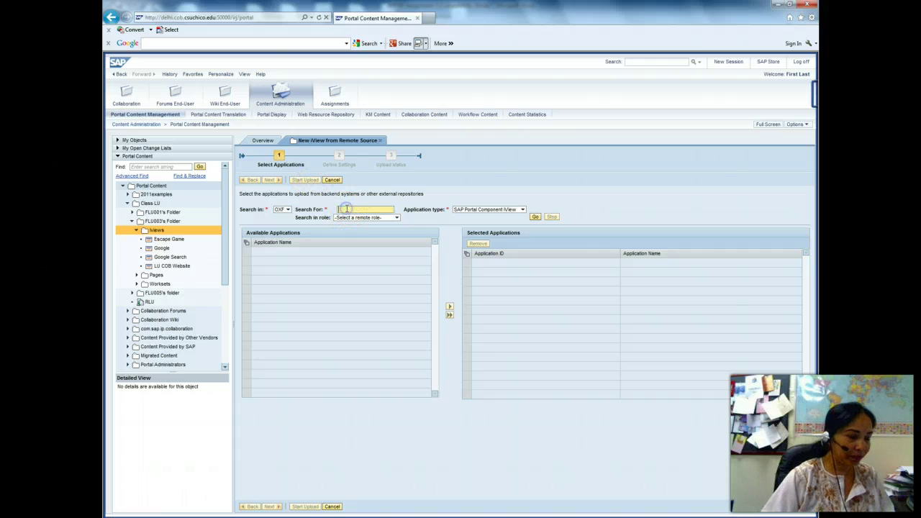
type("*Sales")
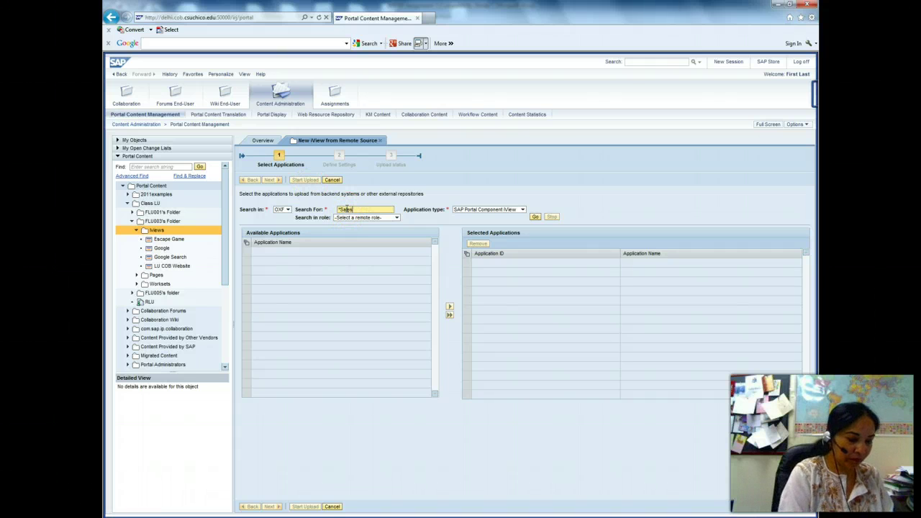
type("*")
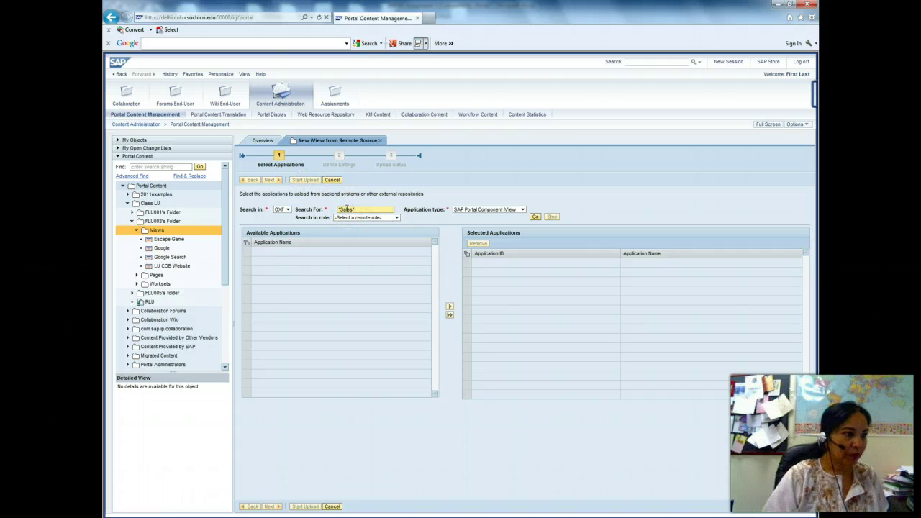
left_click(536, 218)
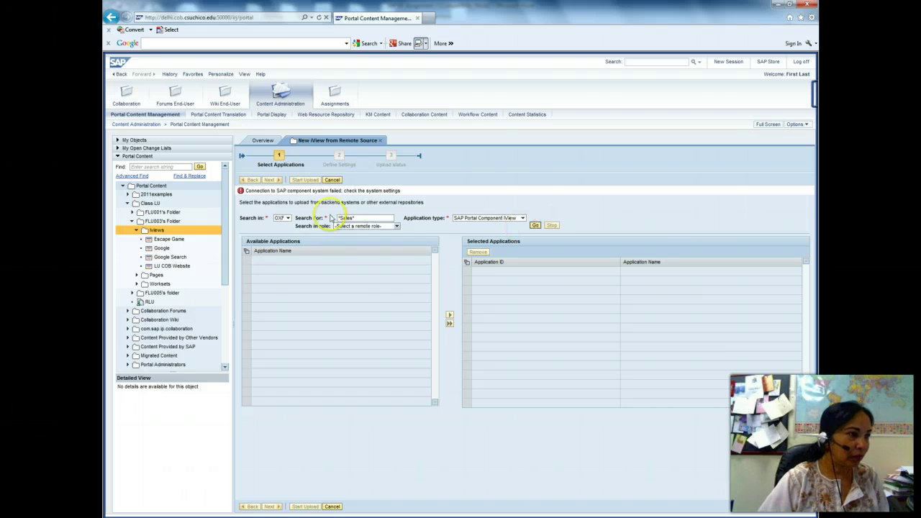
Check the example search in the Word assignment, then set the portal's application type to Transaction and search for *Sales* again
left_click_drag(364, 218, 405, 225)
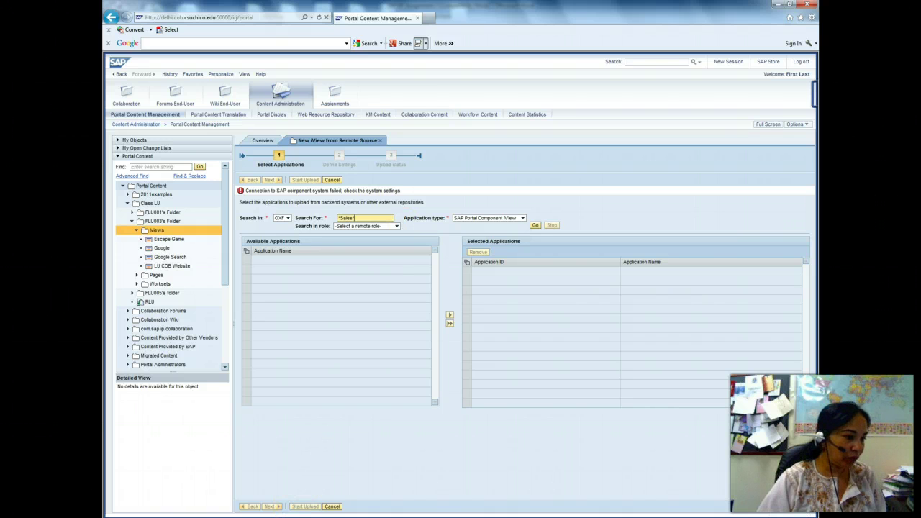
left_click(281, 472)
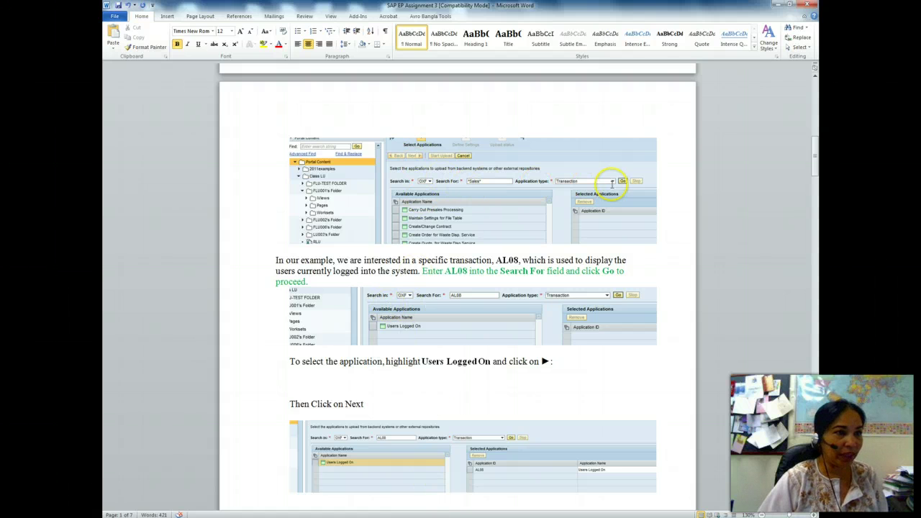
left_click(357, 512)
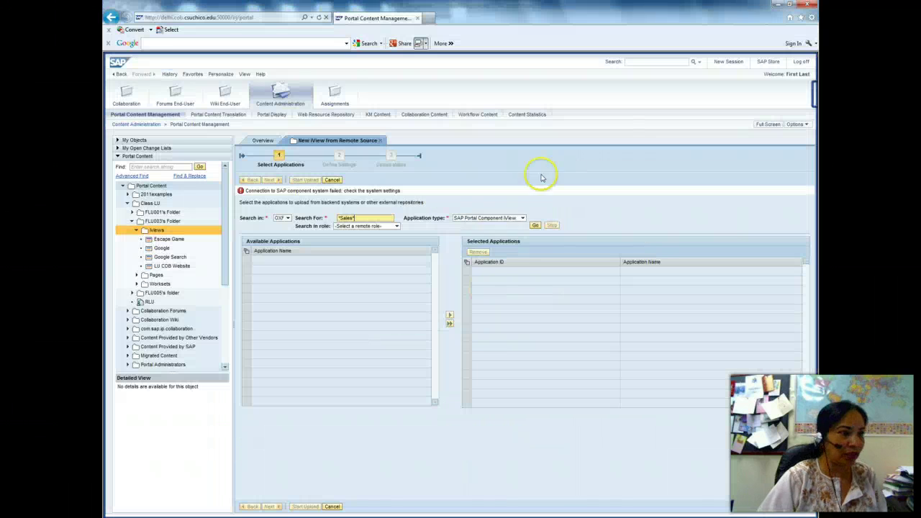
left_click(522, 217)
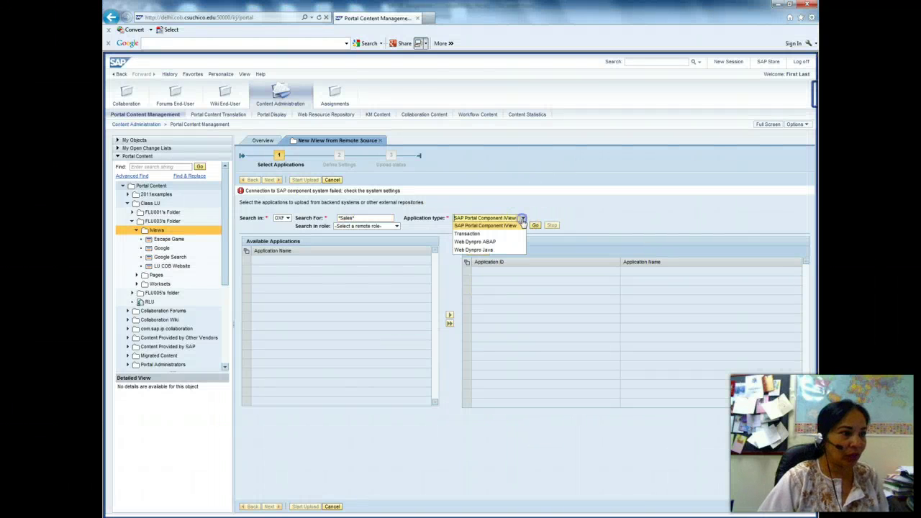
left_click(471, 234)
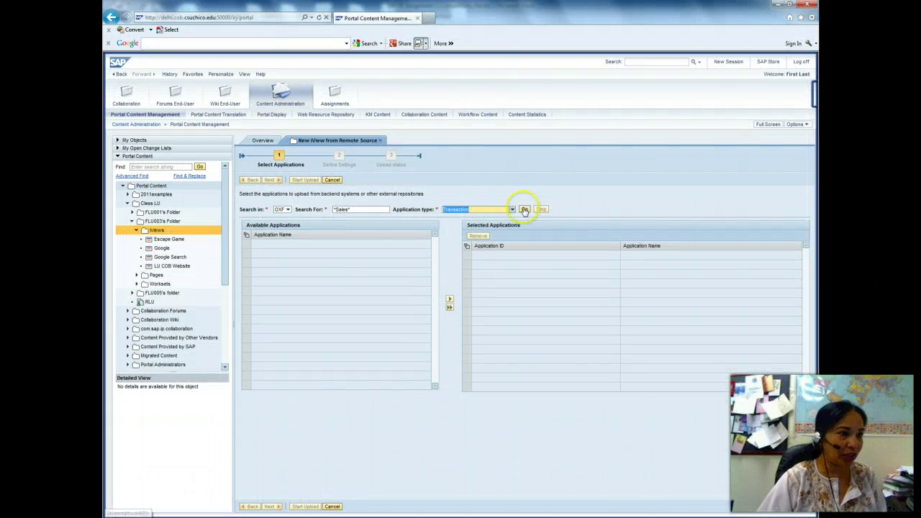
left_click(524, 210)
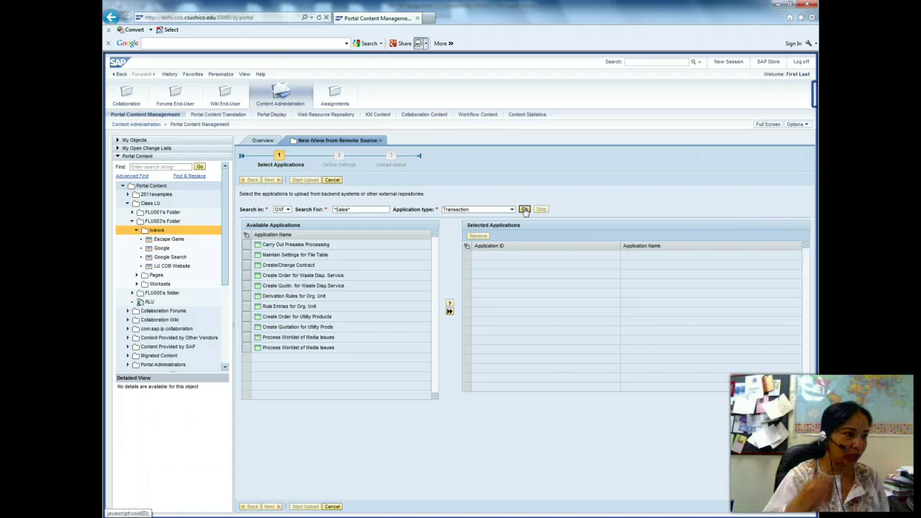
Consult the Word assignment for the required transaction, return to the SAP portal, and search for AL08
left_click(288, 503)
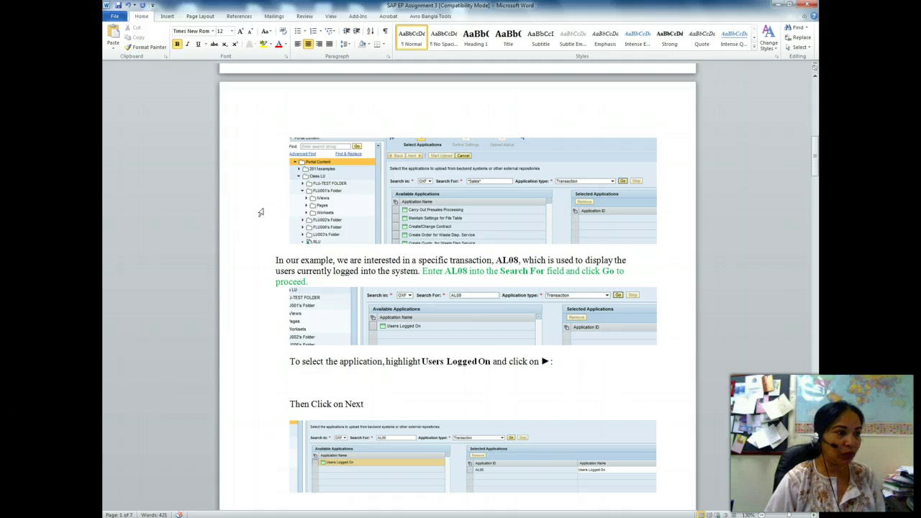
left_click(226, 392)
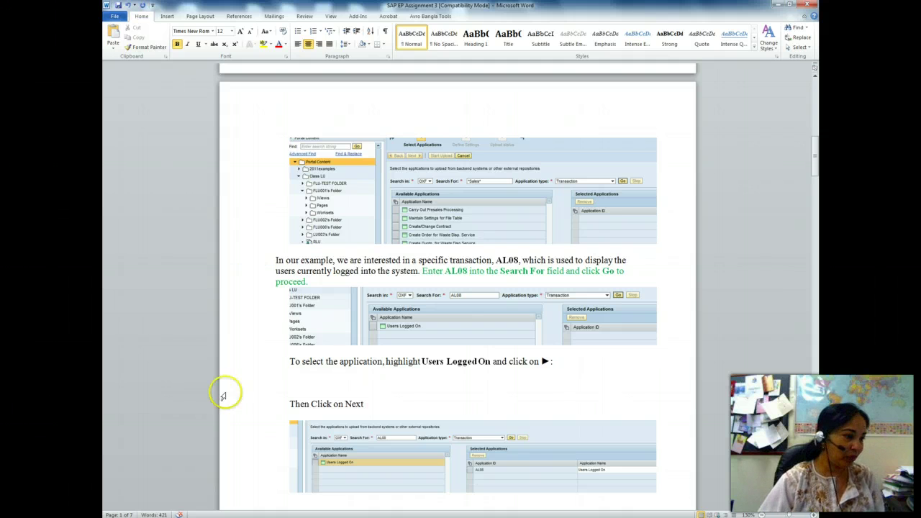
key("alt+Tab")
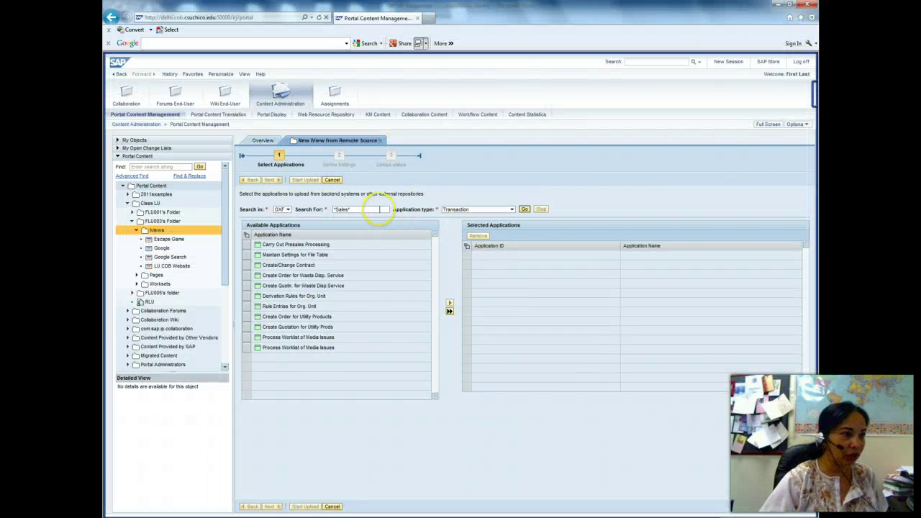
left_click_drag(387, 210, 311, 210)
type("A")
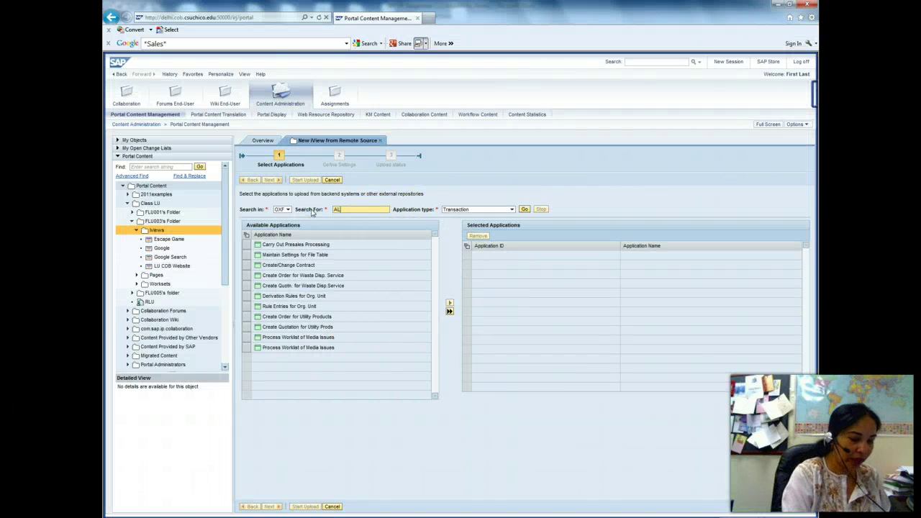
type("L08")
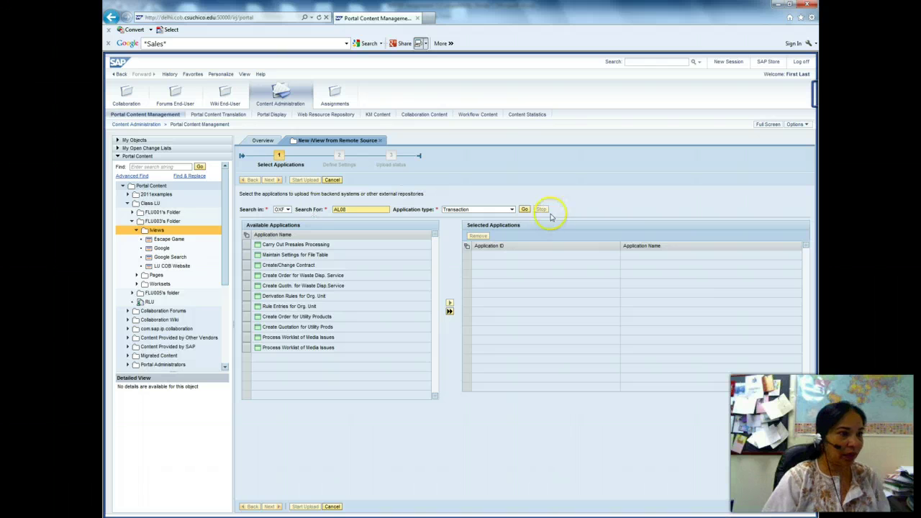
left_click(525, 209)
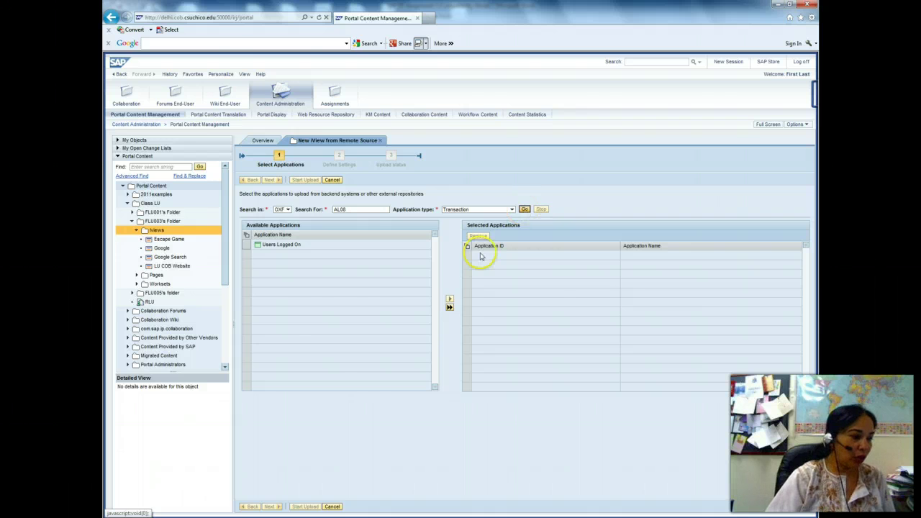
Read the selection and upload instructions in Word, then add Users Logged On to the selected applications in the SAP portal
key("alt+Tab")
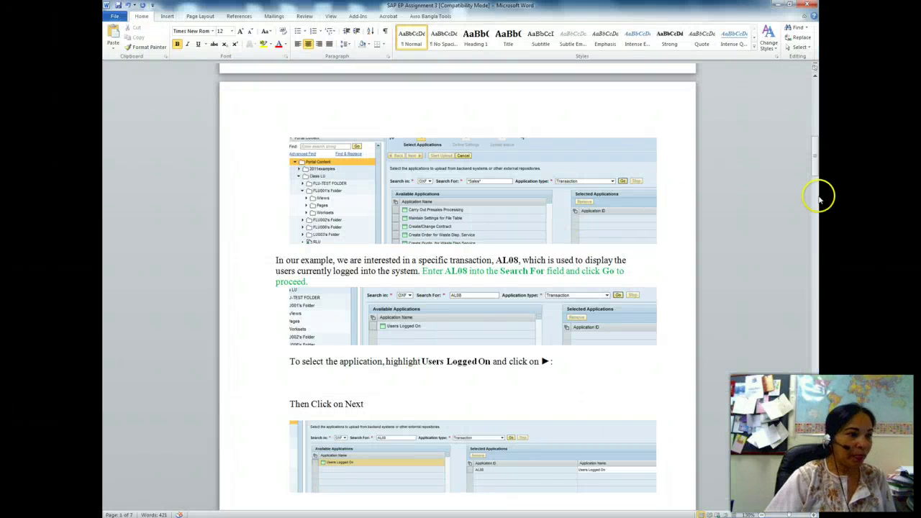
left_click_drag(816, 162, 818, 186)
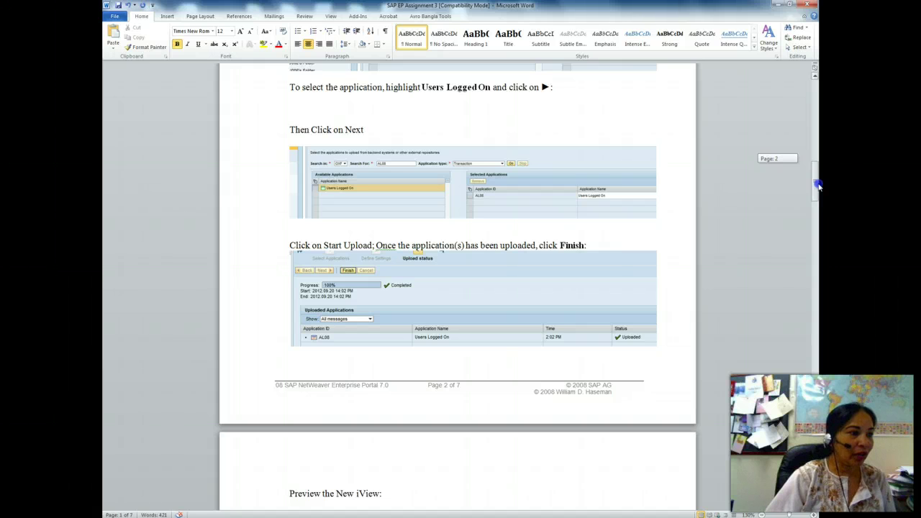
left_click_drag(818, 186, 816, 196)
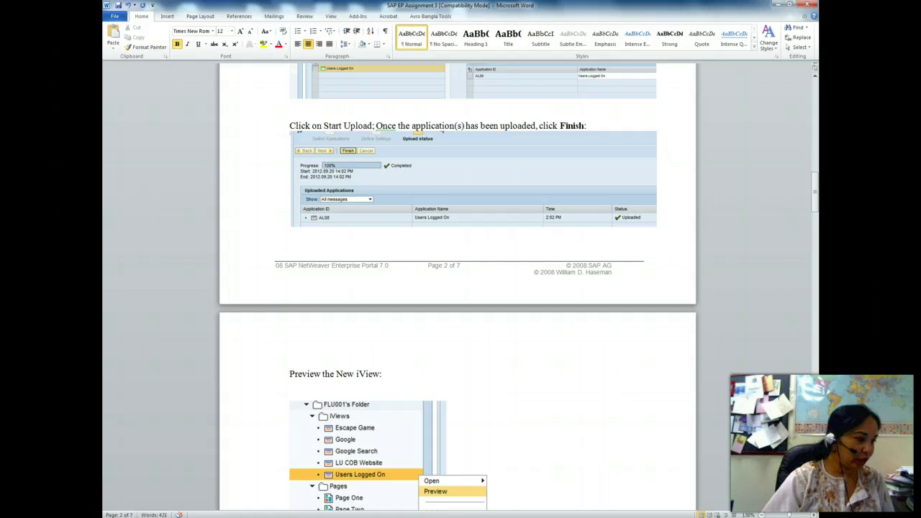
key("alt+Tab")
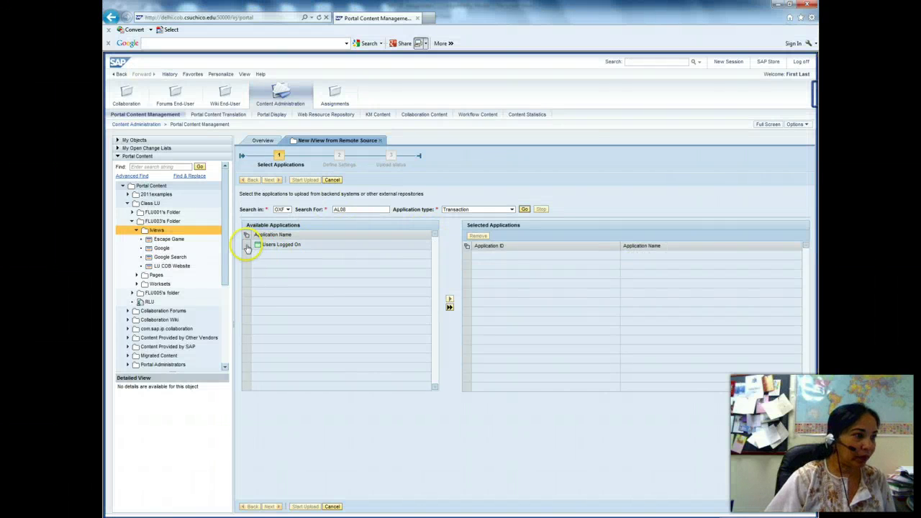
left_click(246, 246)
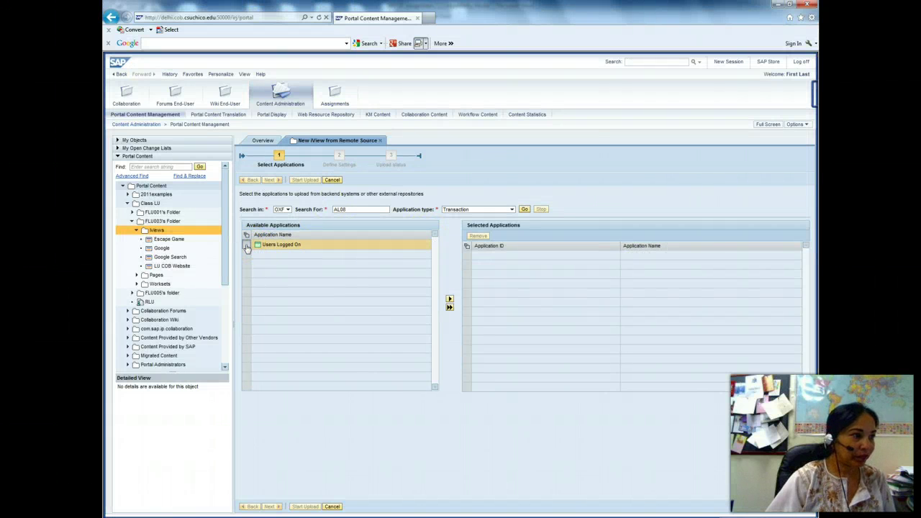
left_click(448, 299)
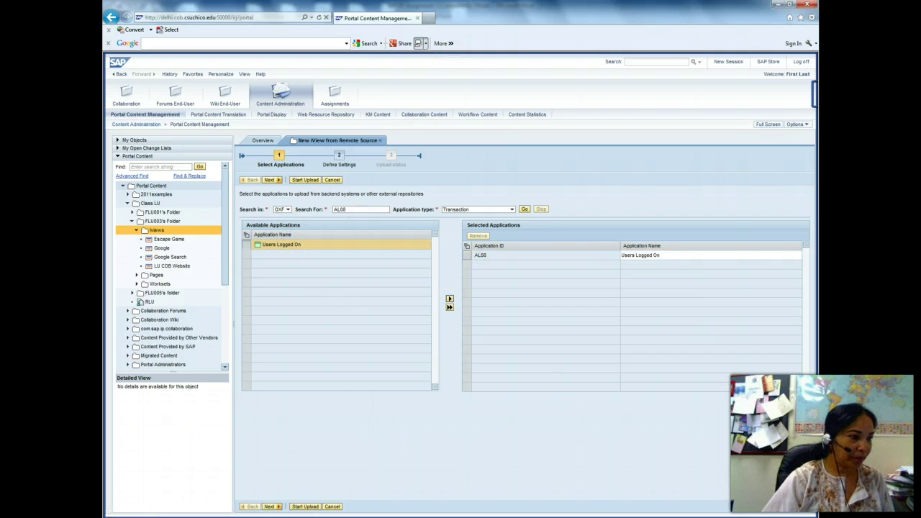
Check the upload instructions in the Word assignment, then upload Users Logged On in the SAP portal and finish the wizard
key("alt+Tab")
mouse_move(814, 189)
left_mouse_down()
mouse_move(817, 154)
mouse_move(818, 182)
left_mouse_up()
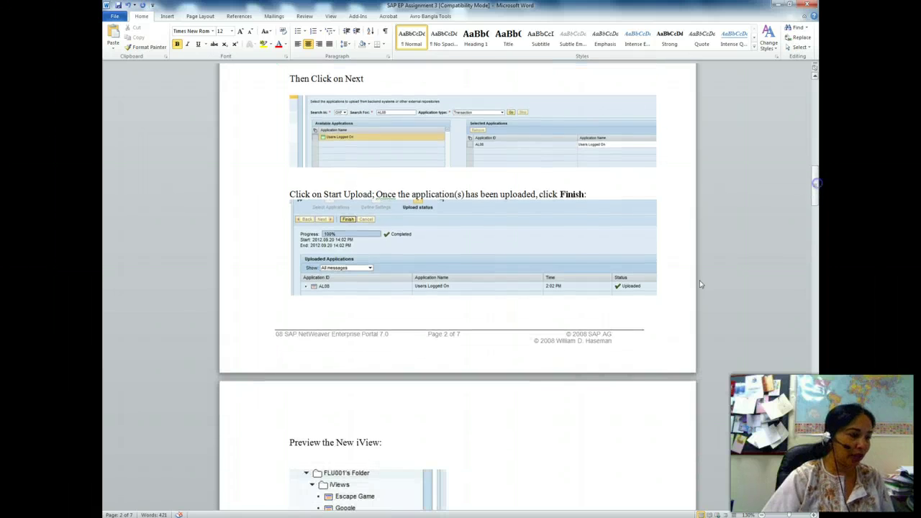
left_click(164, 511)
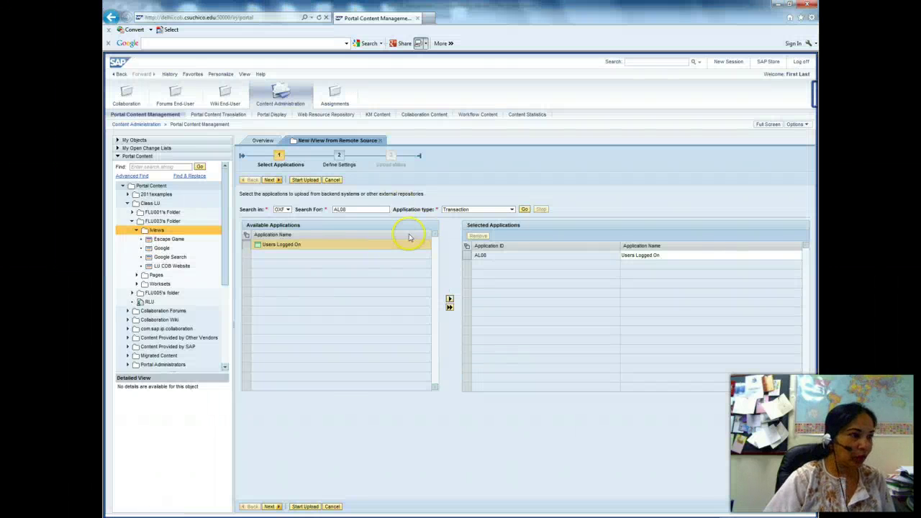
left_click(304, 179)
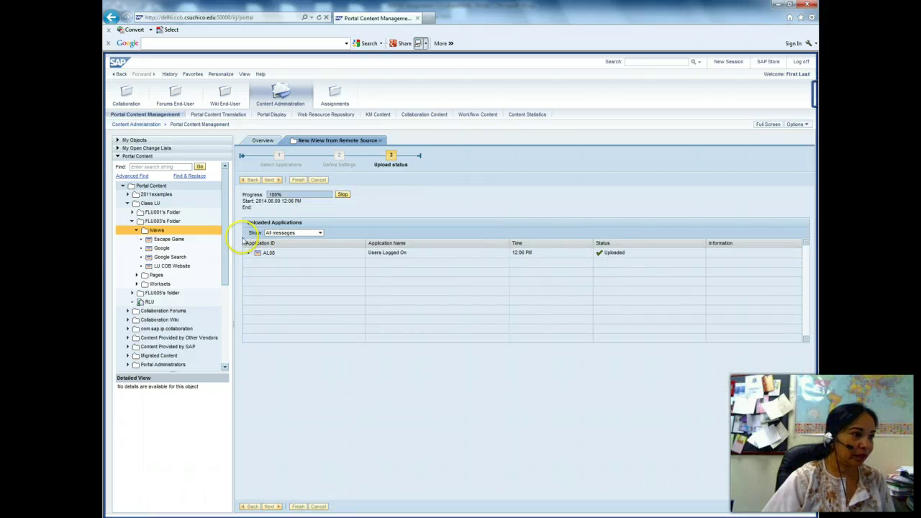
left_click(298, 179)
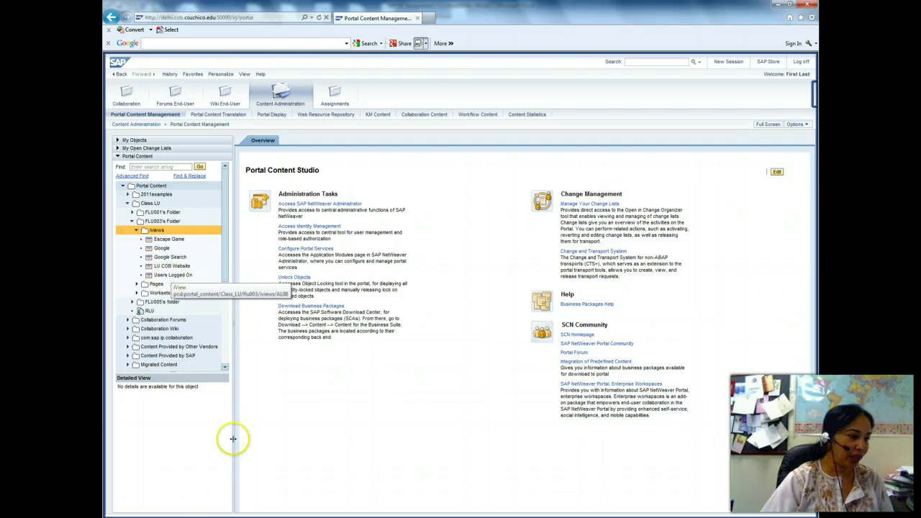
Switch to the Word assignment and read the instructions for creating an XML iView from an RSS news feed
key("alt+Tab")
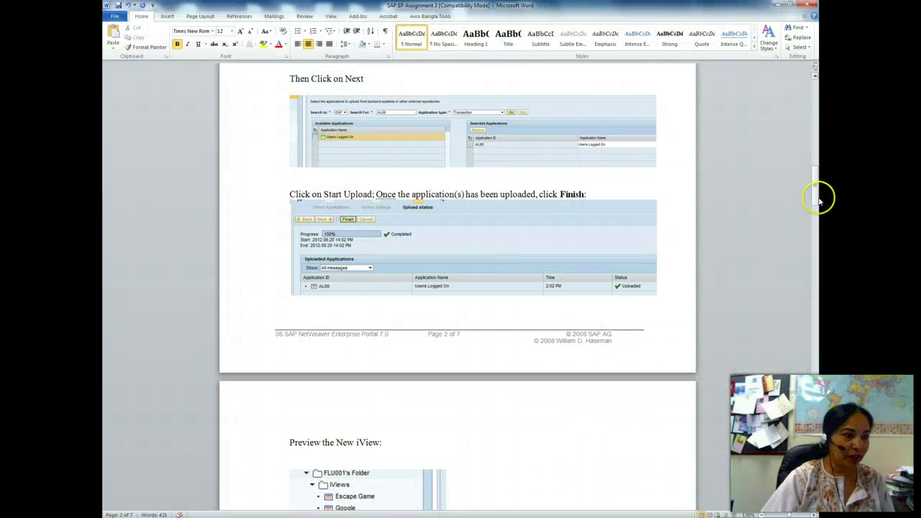
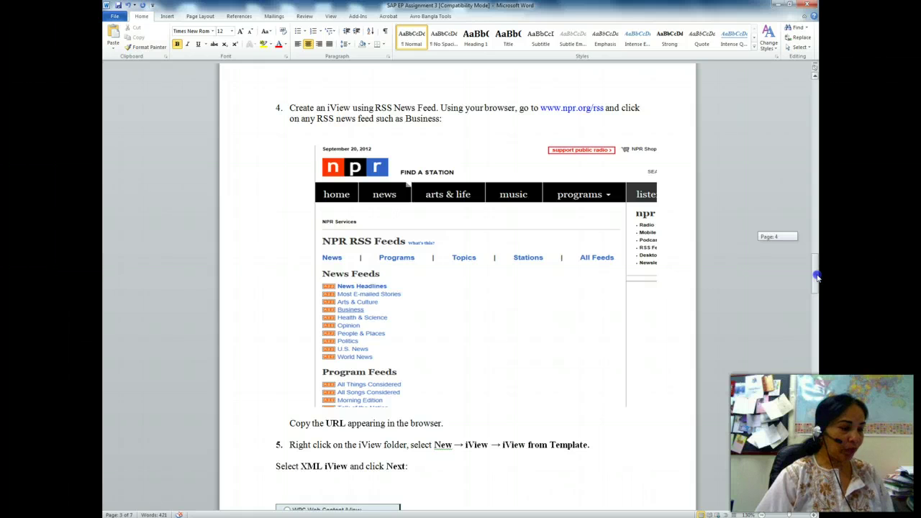
left_click_drag(817, 277, 817, 292)
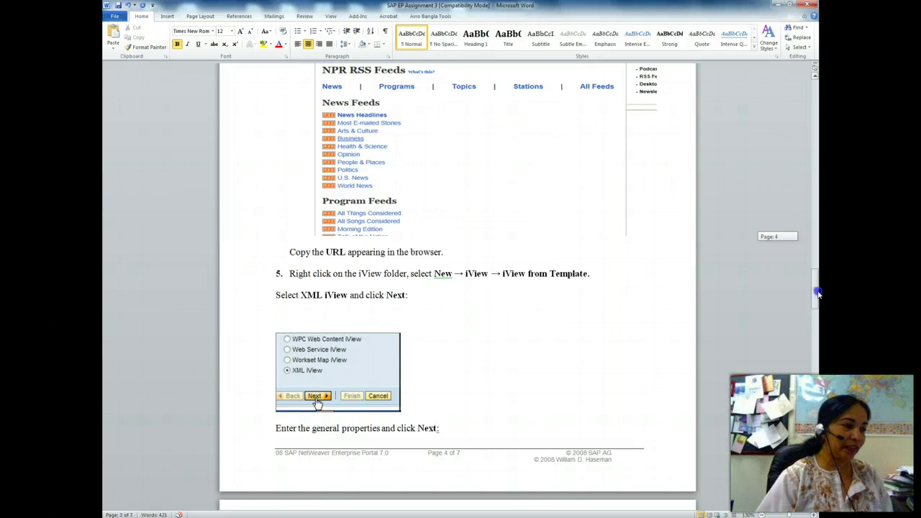
left_click_drag(818, 292, 818, 346)
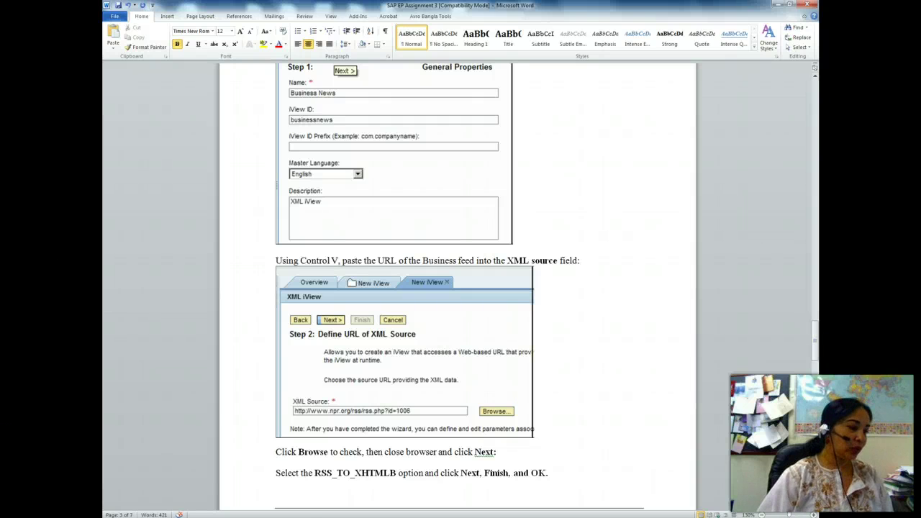
Return to the browser, view the Users Logged On preview after dismissing the SAP Logon windows, and close the preview
mouse_move(210, 512)
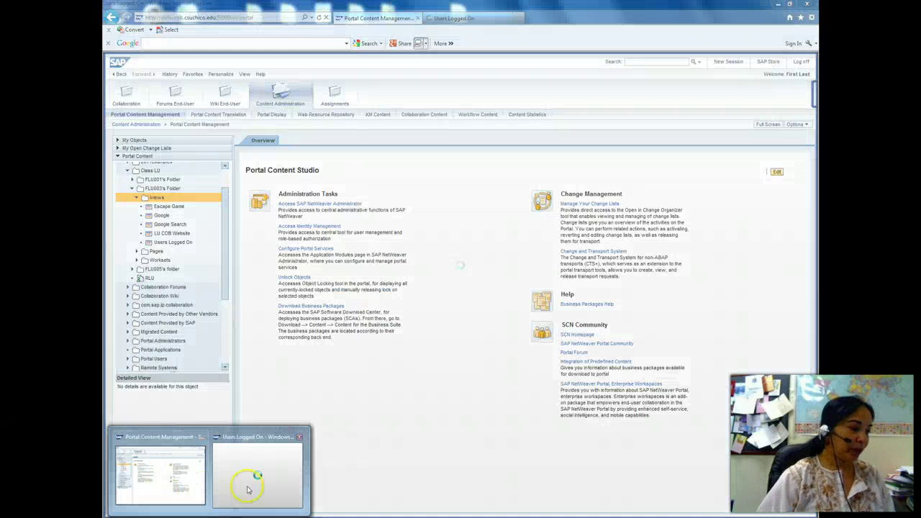
left_click(251, 487)
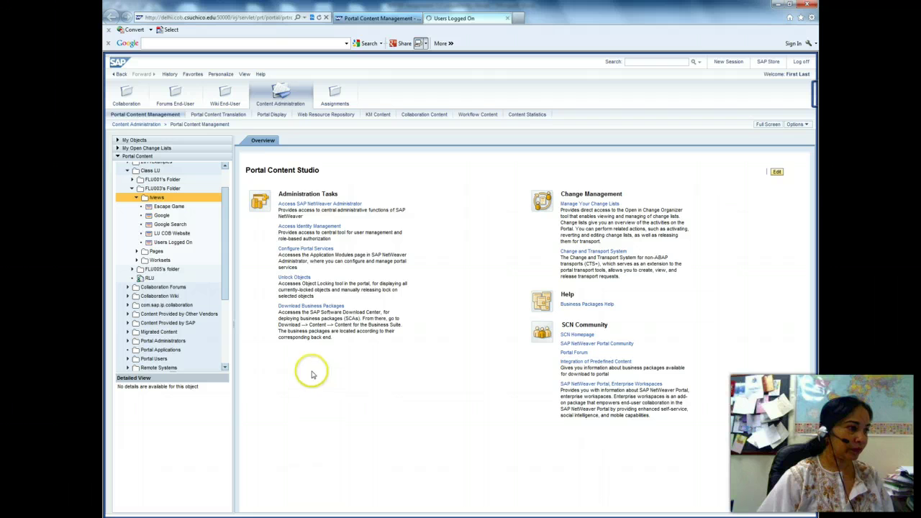
left_click(165, 200)
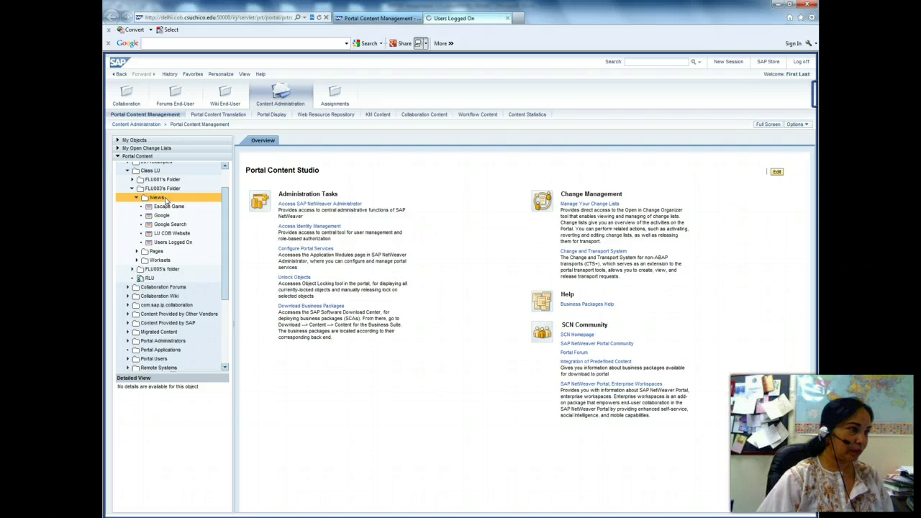
left_click(474, 24)
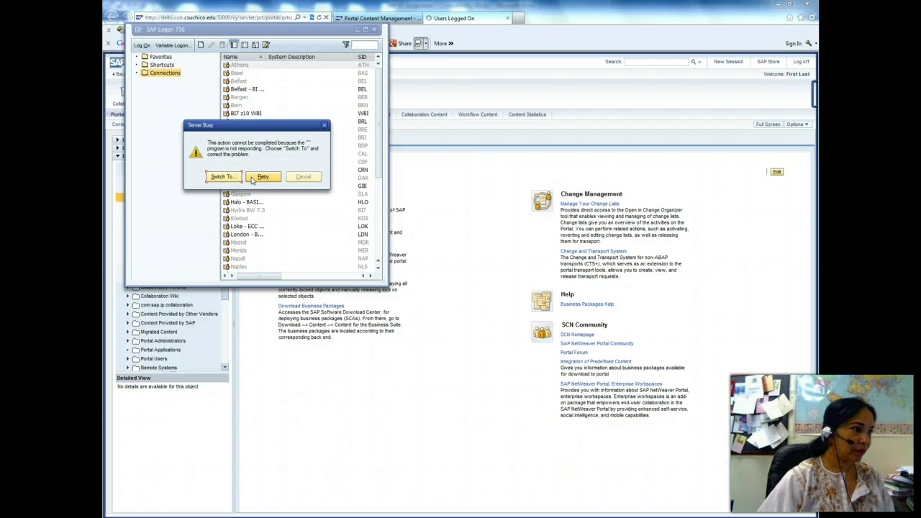
left_click(259, 179)
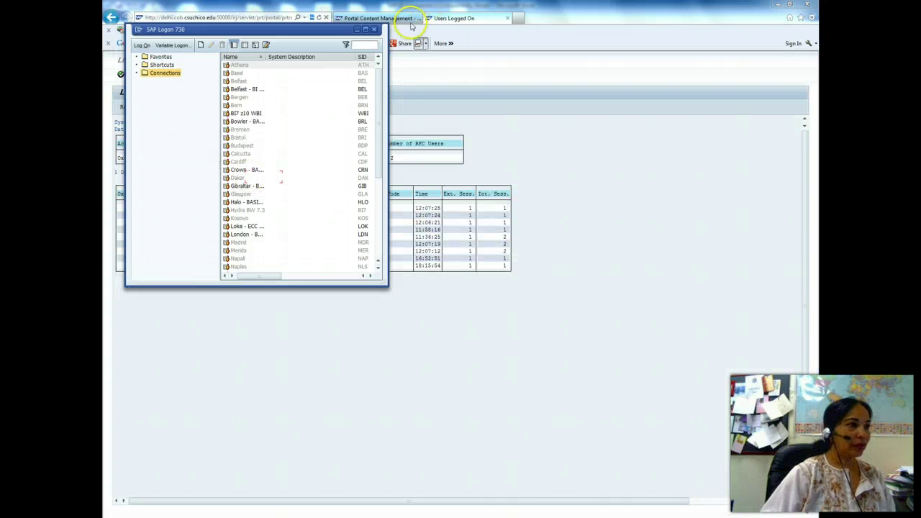
left_click(374, 30)
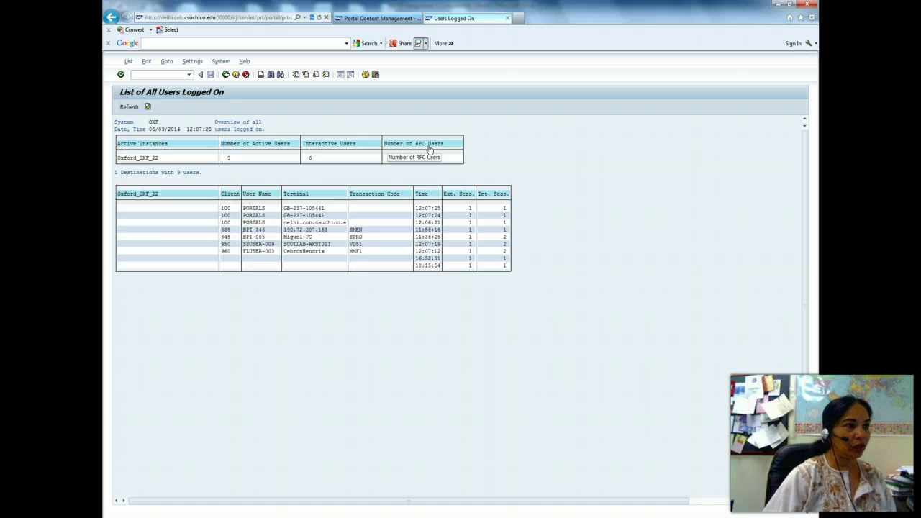
left_click(507, 19)
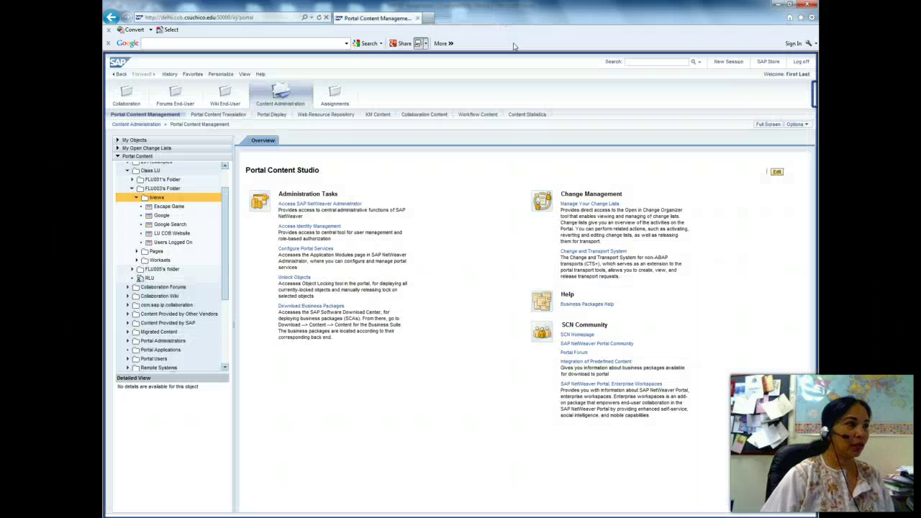
Start a new iView from template in FLU003's iViews folder, using the XML iView template
right_click(156, 200)
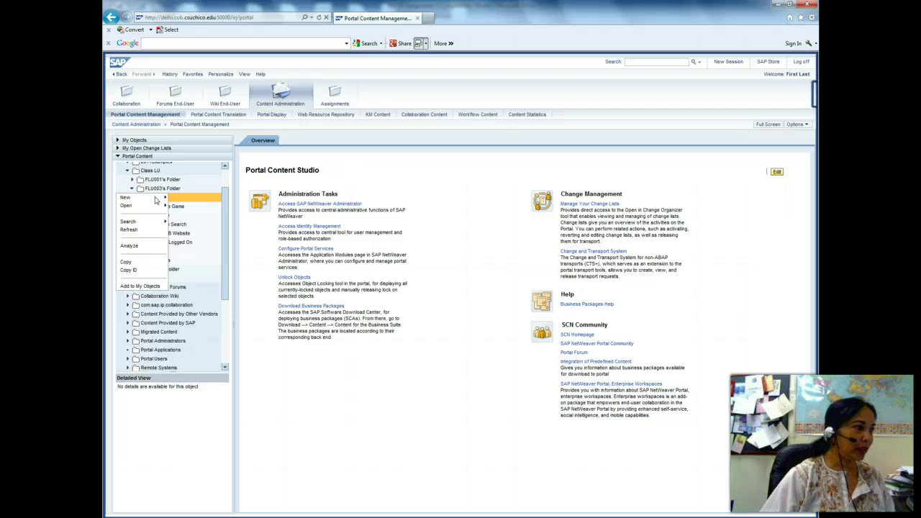
left_click(156, 200)
left_click(179, 229)
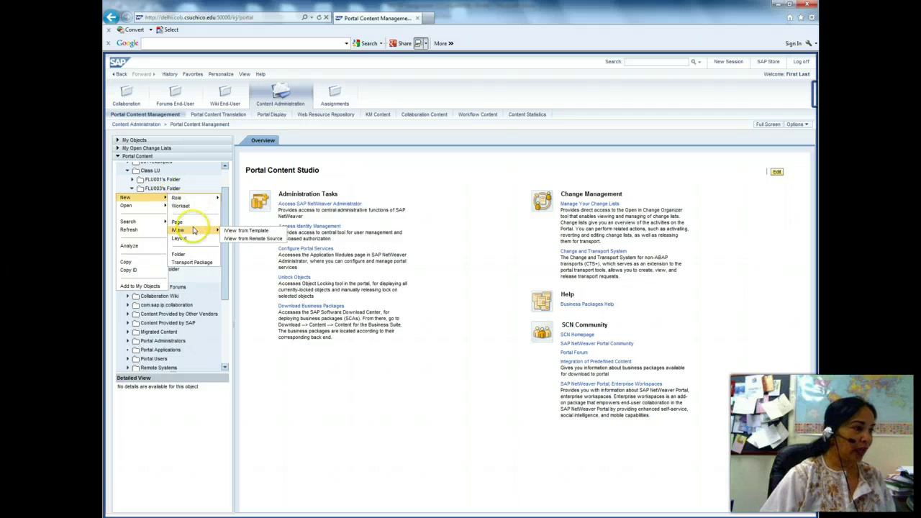
left_click(251, 232)
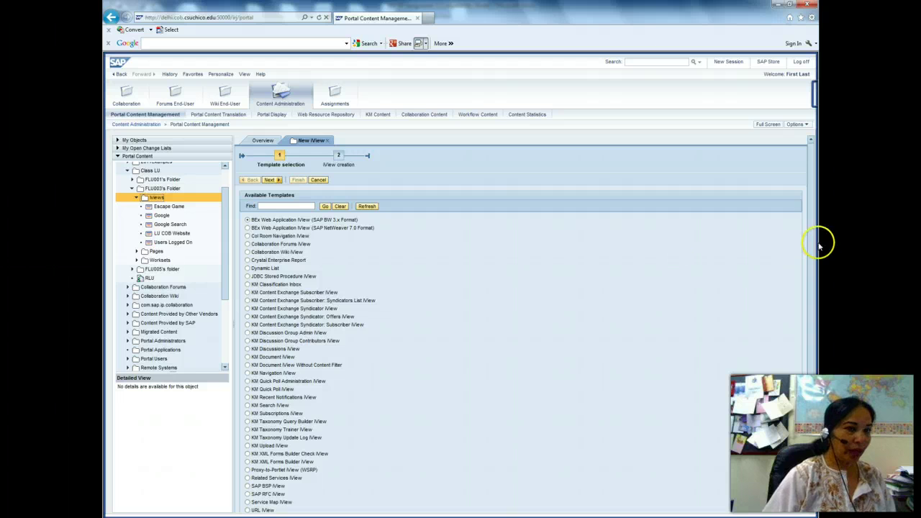
scroll(812, 302, "down", 3)
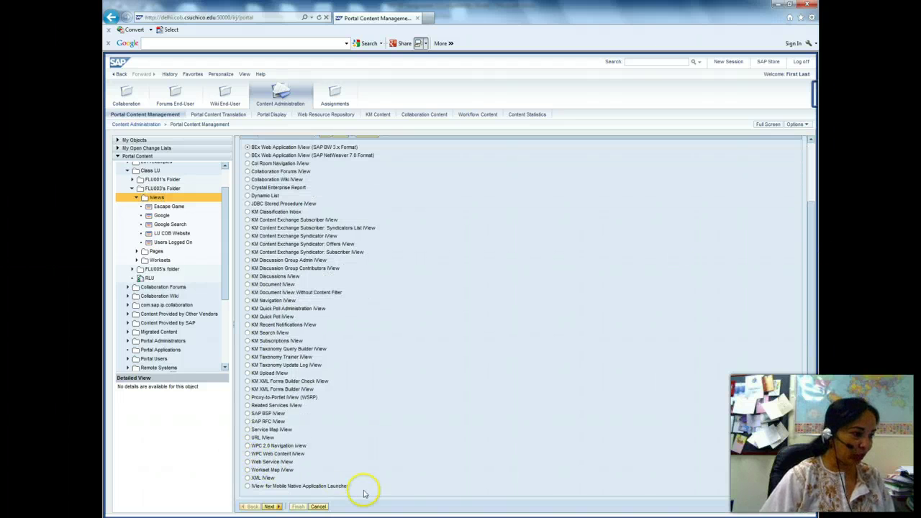
left_click(247, 477)
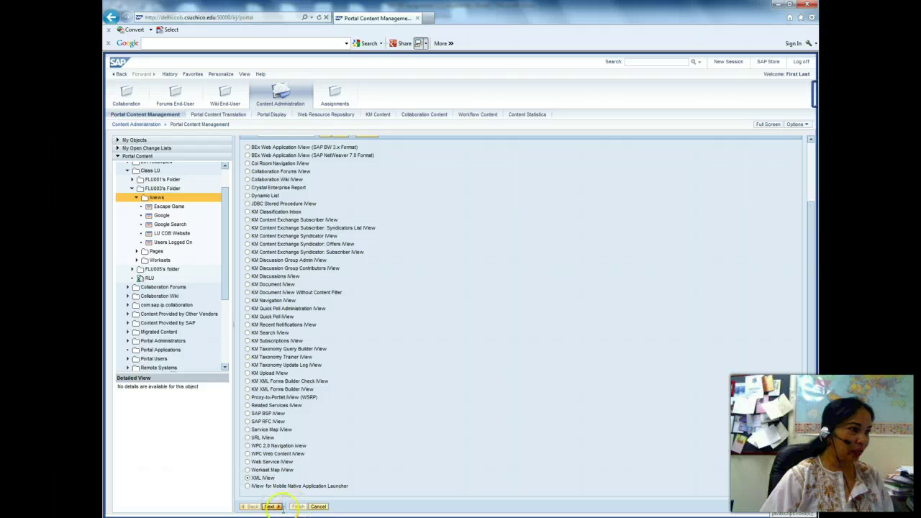
scroll(811, 317, "up", 3)
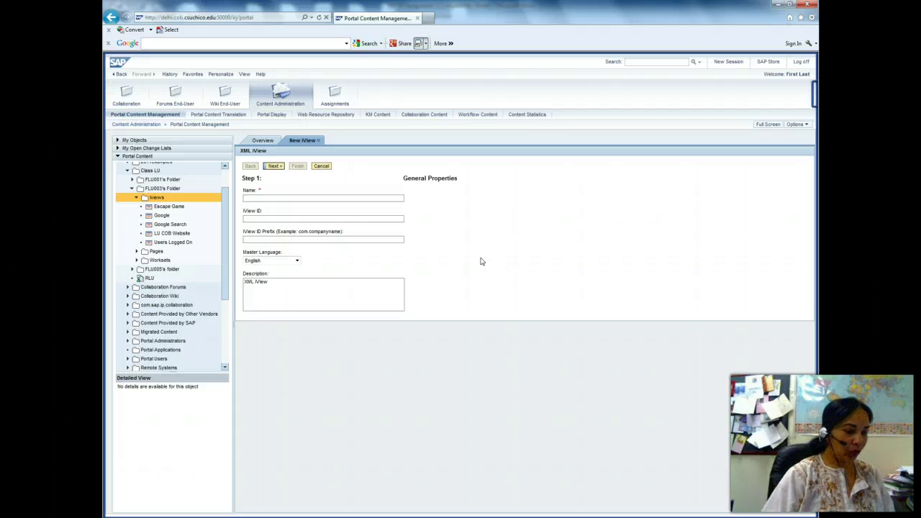
Consult the Word assignment, then name the iView Business News with ID businessnews and continue to the XML source definition
left_click(425, 329)
key("alt+Tab")
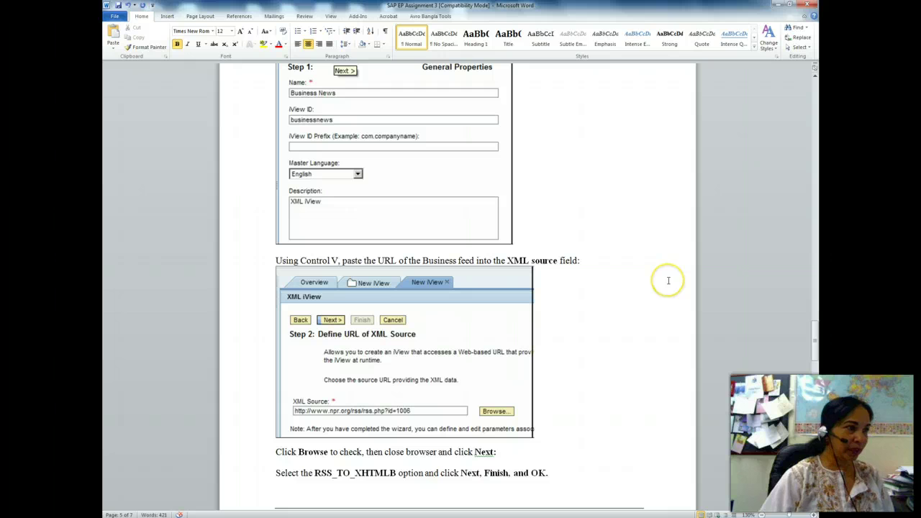
key("alt+Tab")
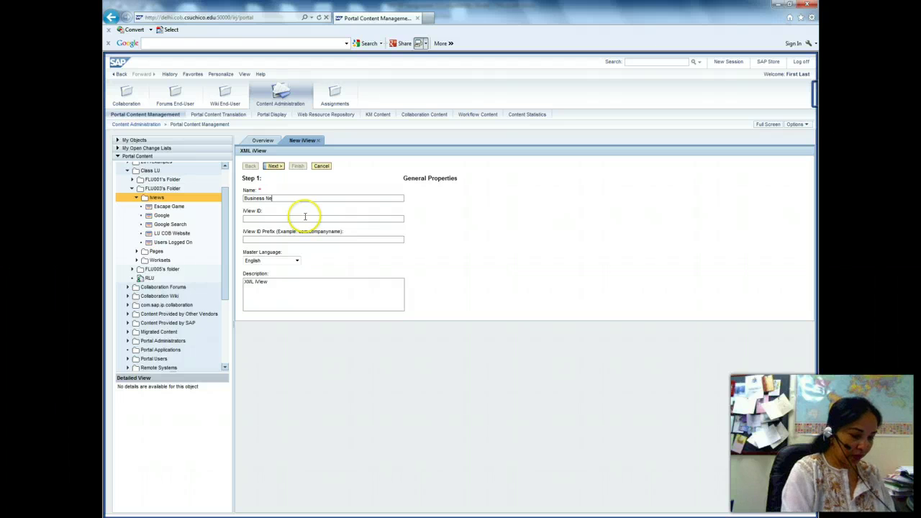
left_click(306, 217)
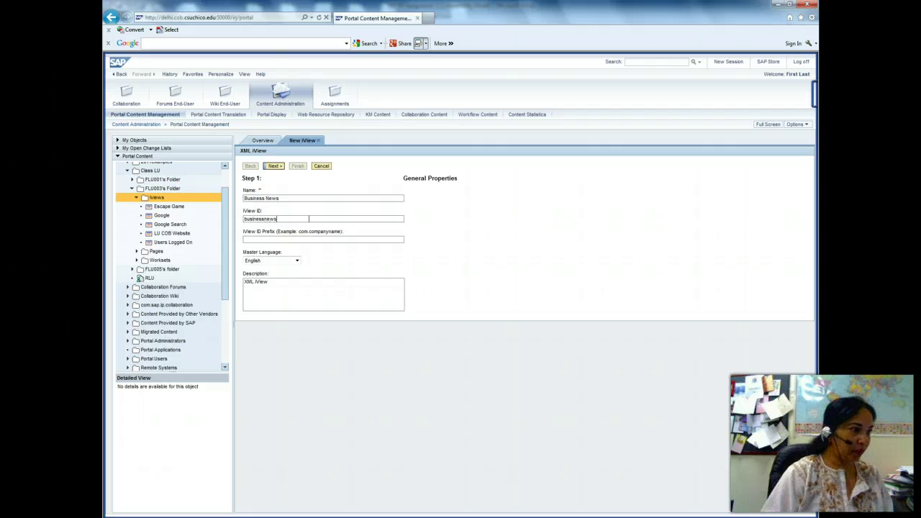
left_click(275, 166)
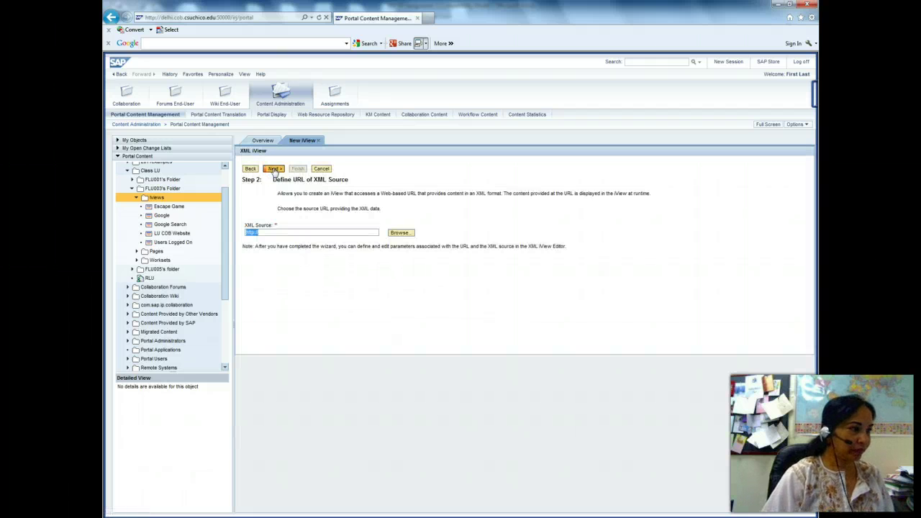
left_click(295, 235)
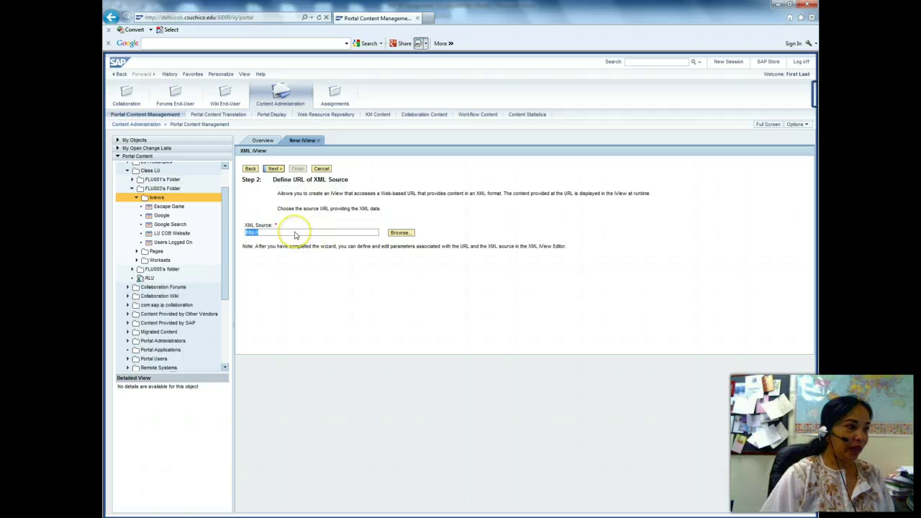
left_click(285, 493)
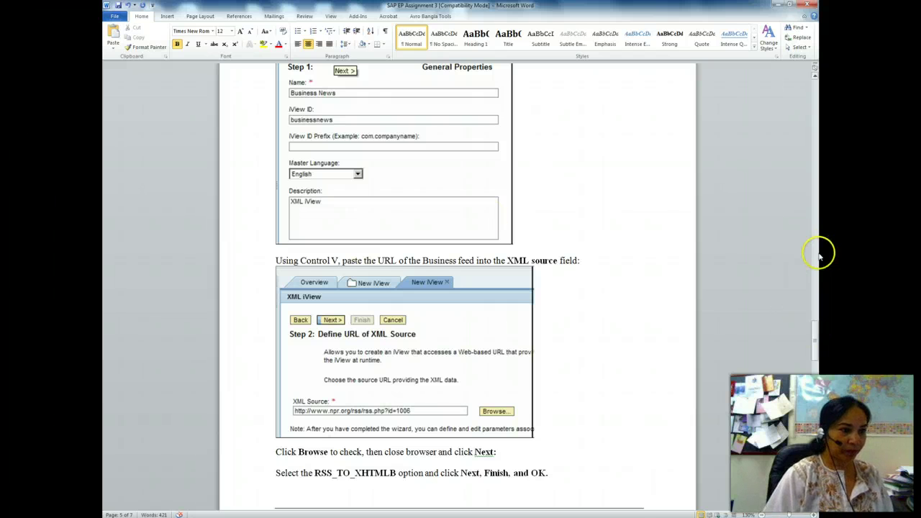
left_click_drag(817, 334, 815, 340)
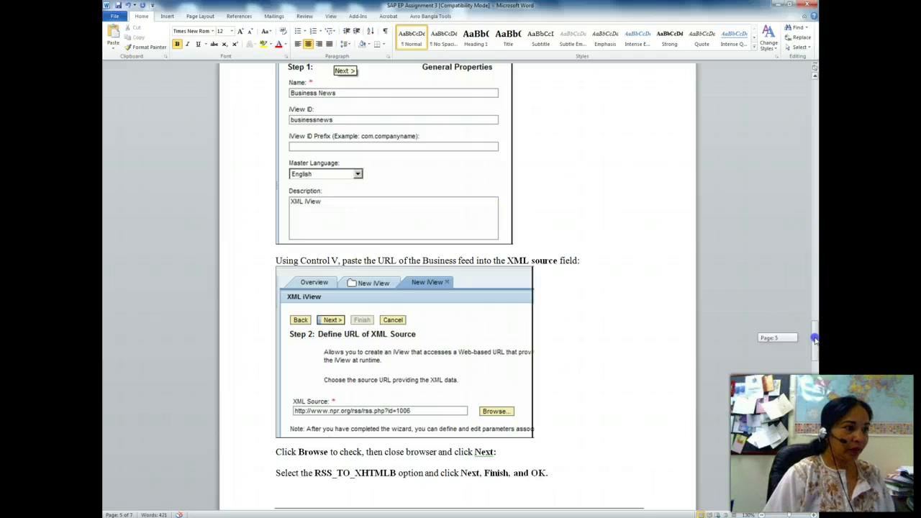
left_click_drag(816, 340, 817, 271)
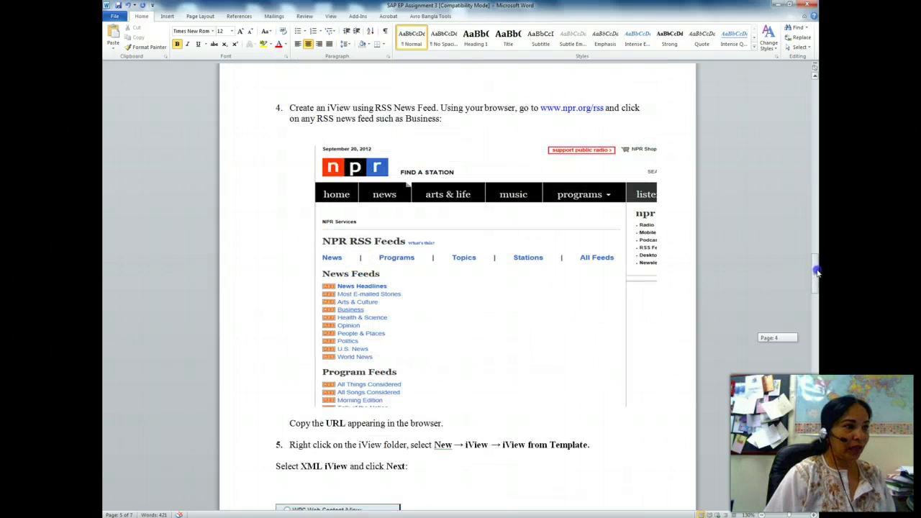
left_click_drag(817, 271, 818, 271)
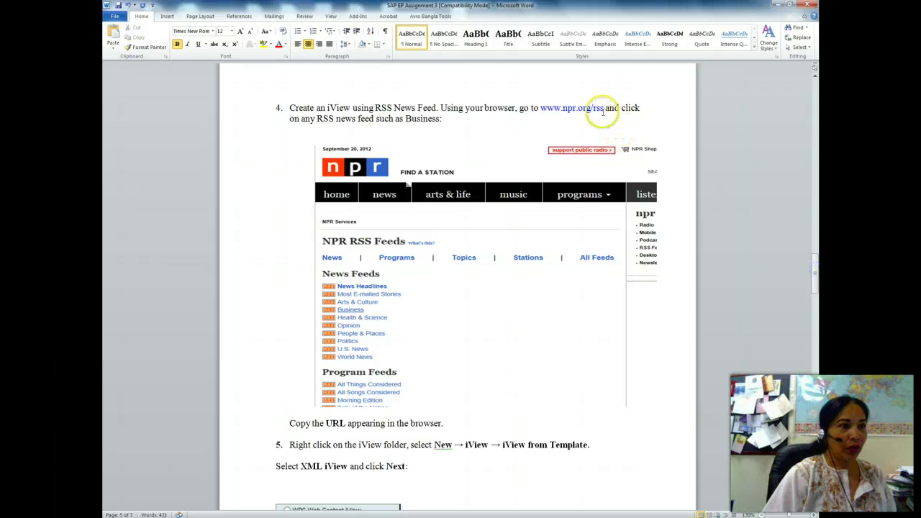
left_click_drag(603, 108, 544, 108)
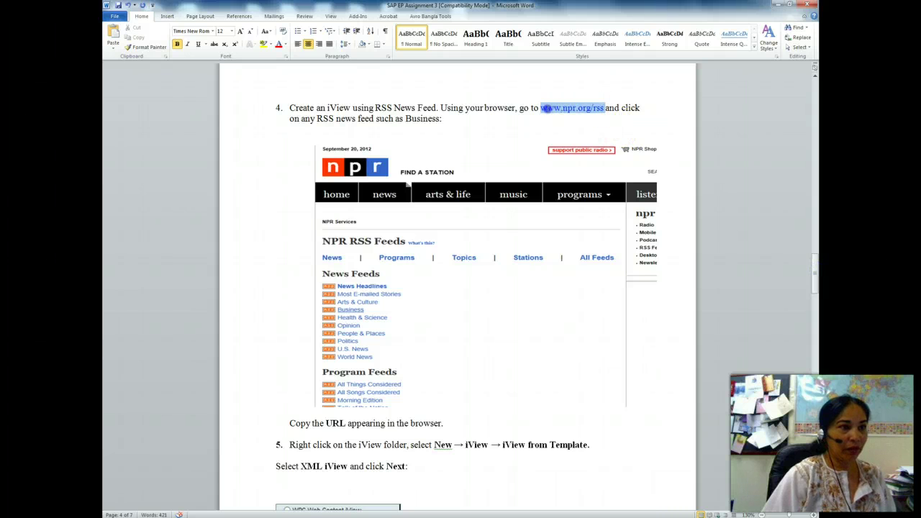
right_click(549, 109)
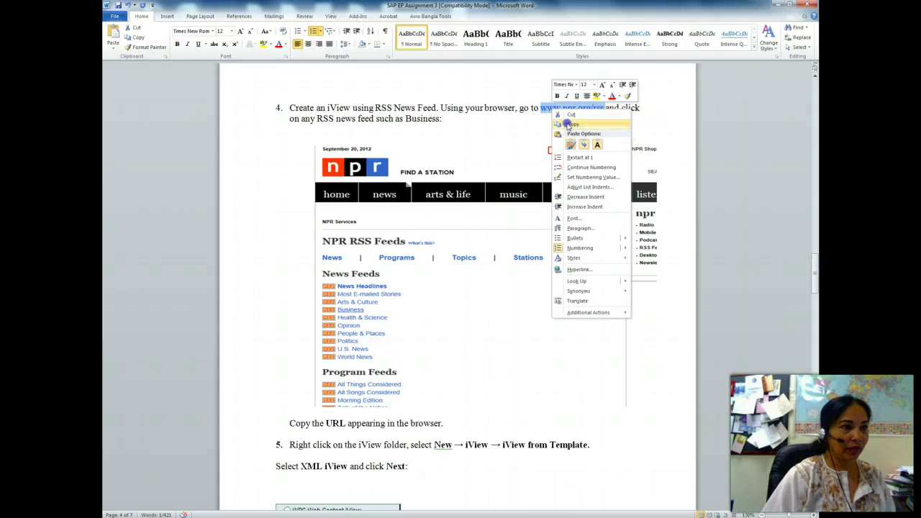
left_click(566, 122)
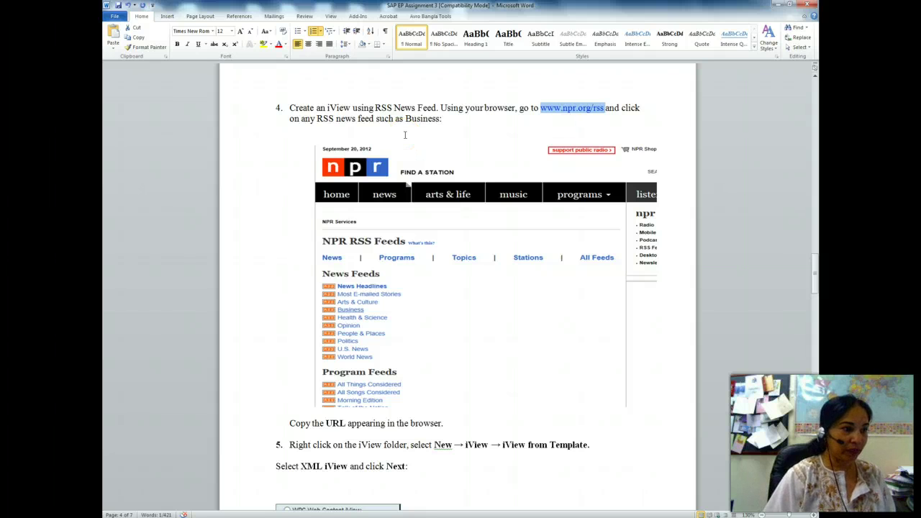
left_click(246, 438)
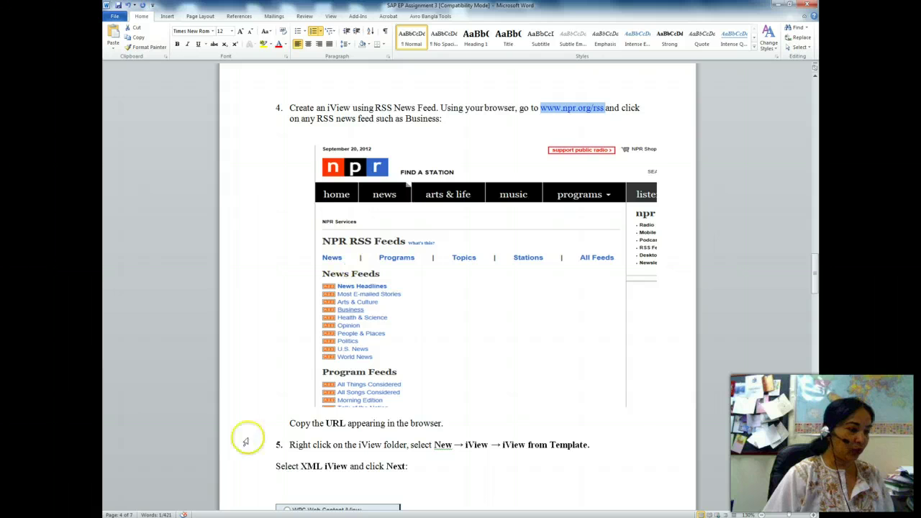
key("alt+Tab")
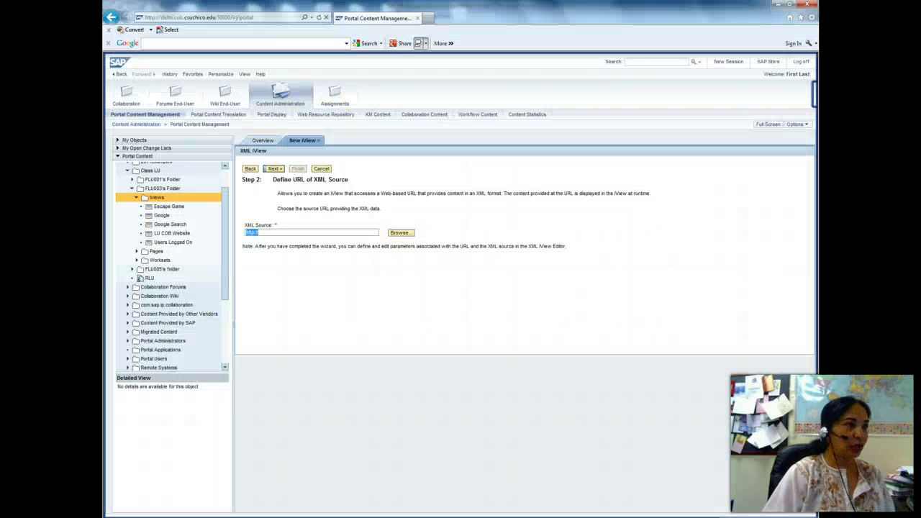
left_click(429, 18)
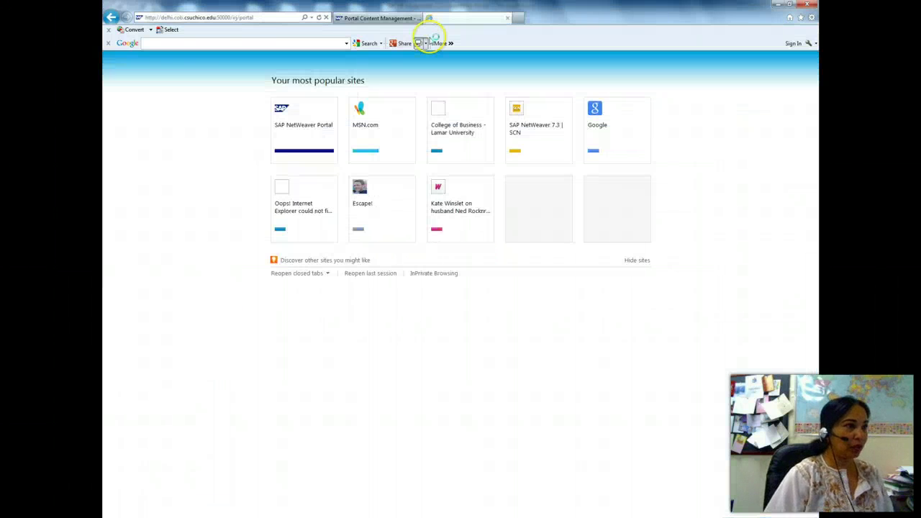
left_click(262, 16)
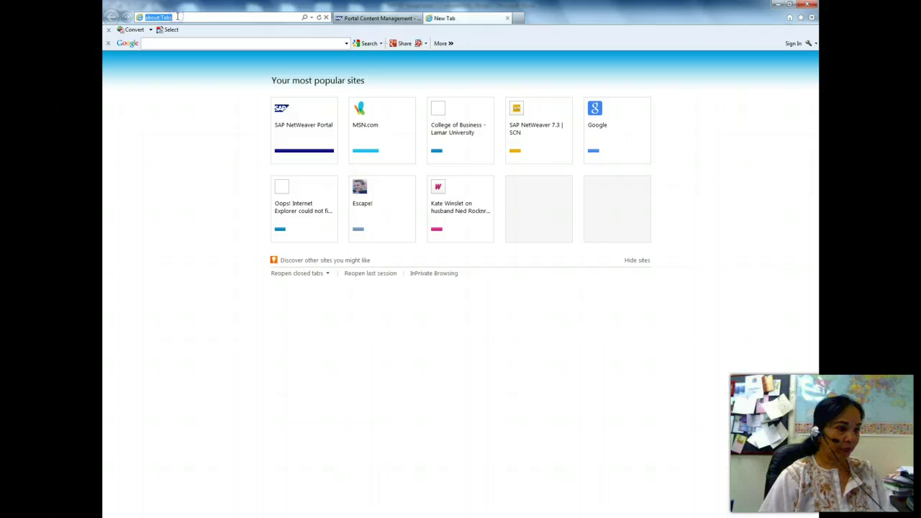
key("BackSpace")
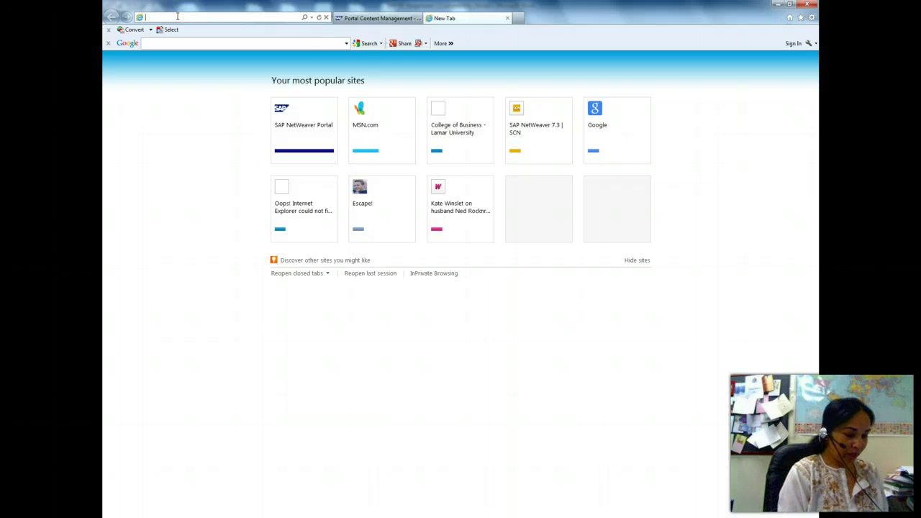
key("ctrl+v")
key("Return")
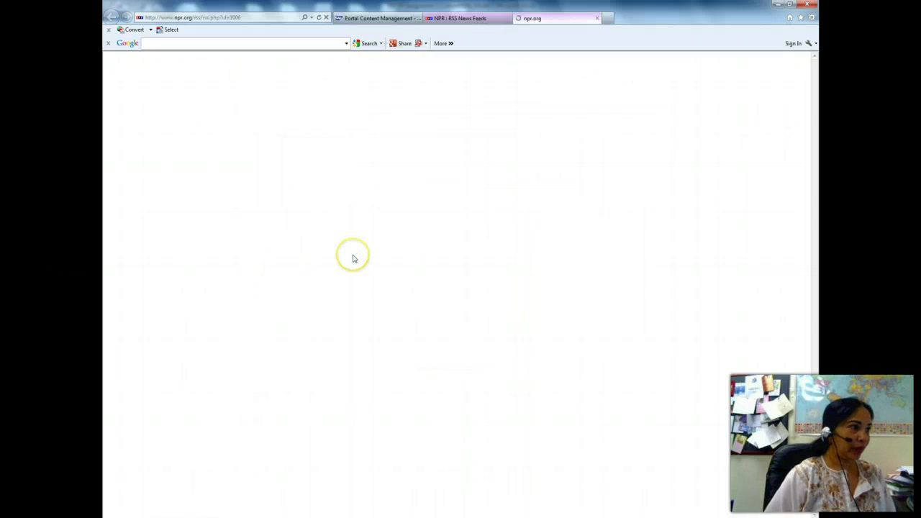
Copy the Business feed's web address and close both NPR tabs to return to the portal
left_click(245, 17)
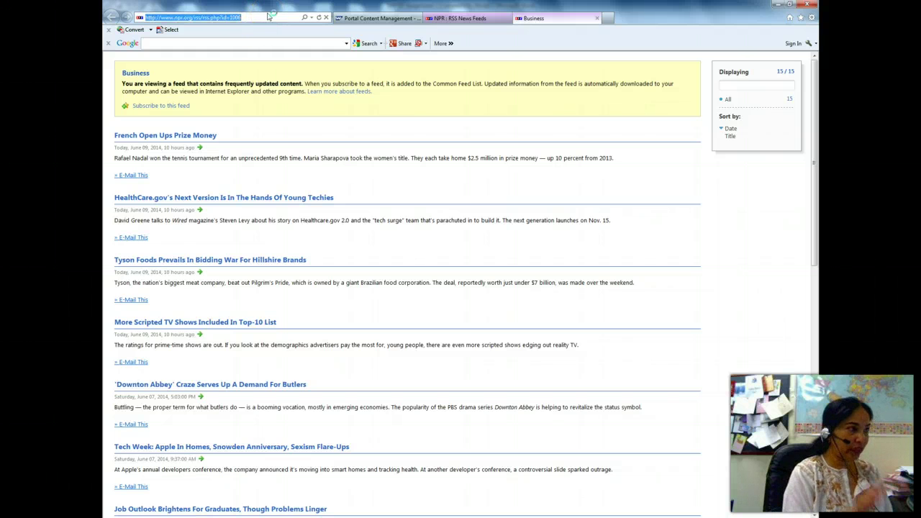
left_click(267, 10)
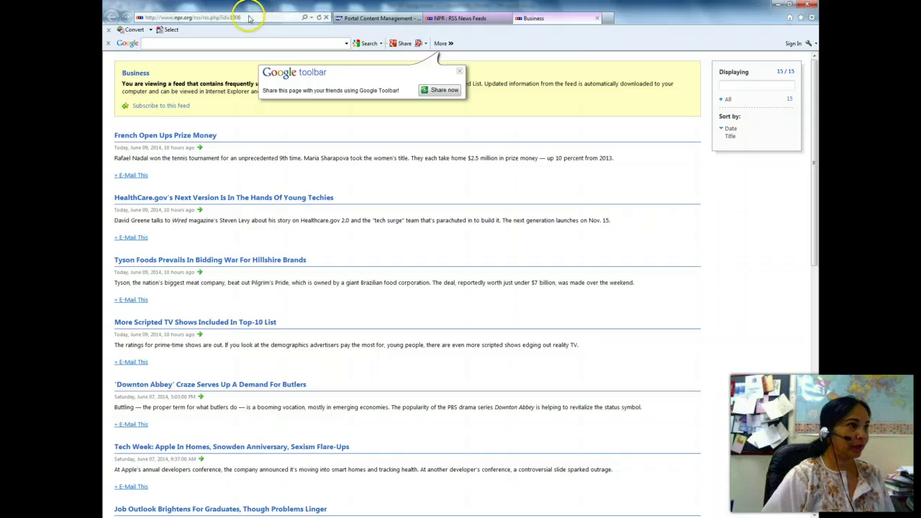
left_click(597, 20)
left_click(510, 18)
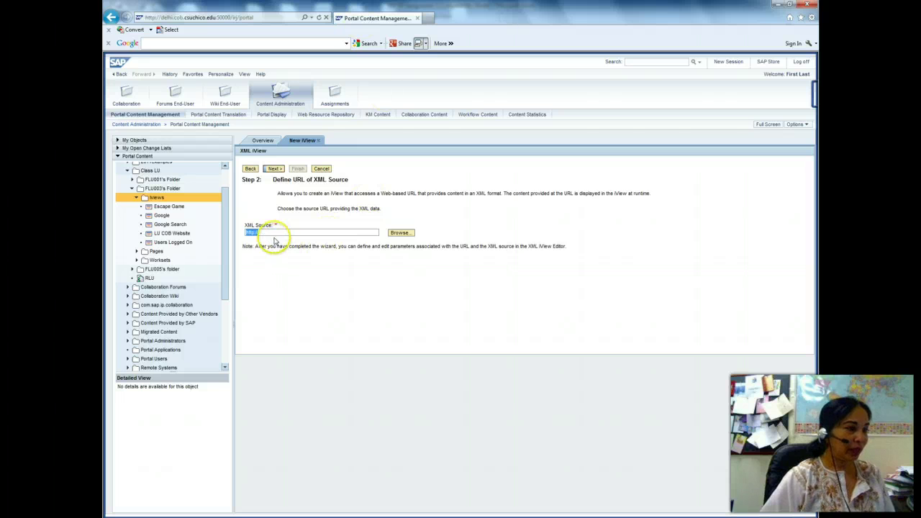
left_click(279, 231)
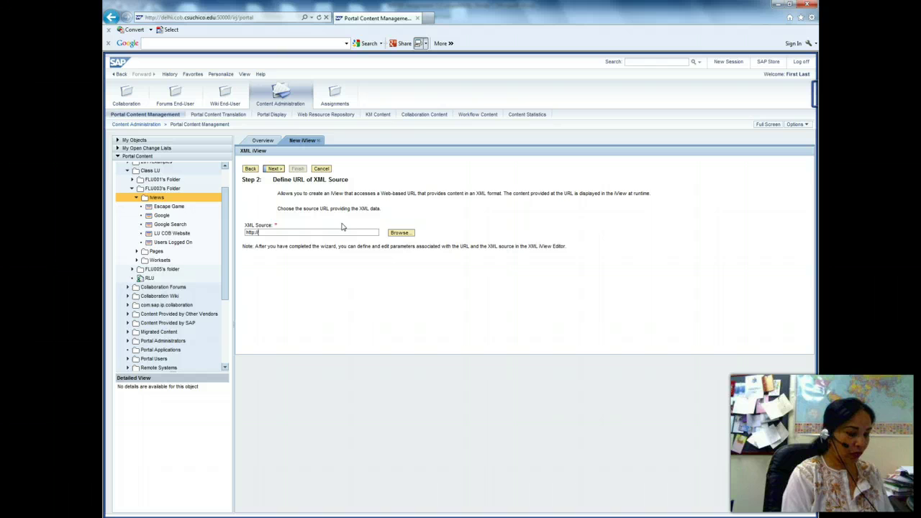
key("ctrl+v")
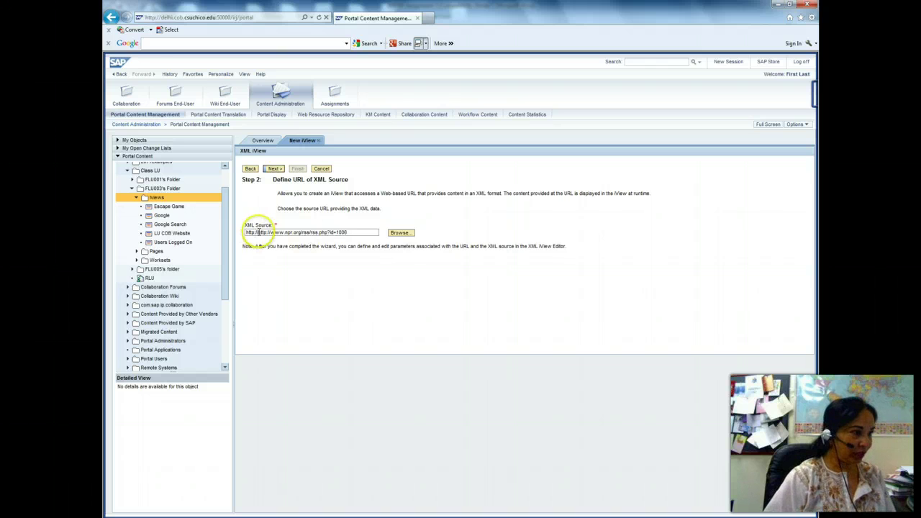
left_click_drag(257, 232, 234, 232)
key("Delete")
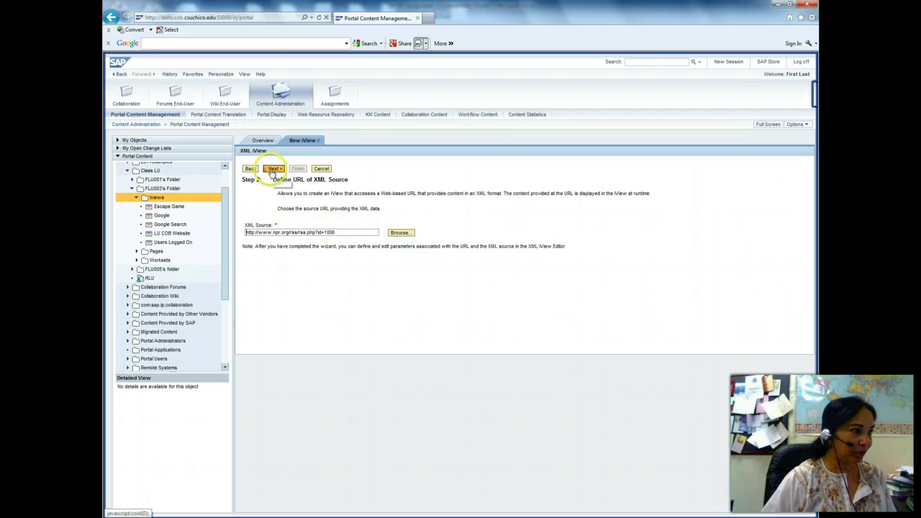
Check the transformer instructions in the Word assignment, then select the RSS_TO_XHTMLB transformer for the iView in the portal
key("alt+Tab")
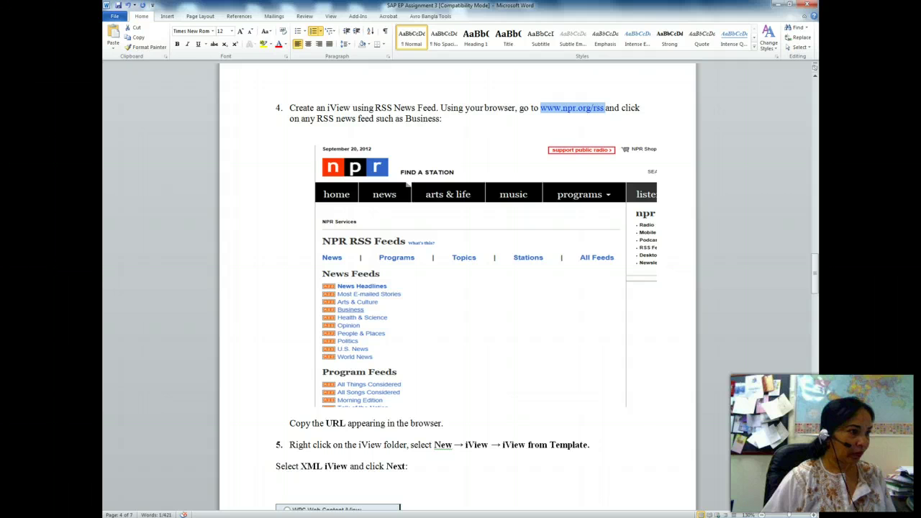
left_click_drag(814, 237, 818, 328)
left_click_drag(818, 329, 818, 359)
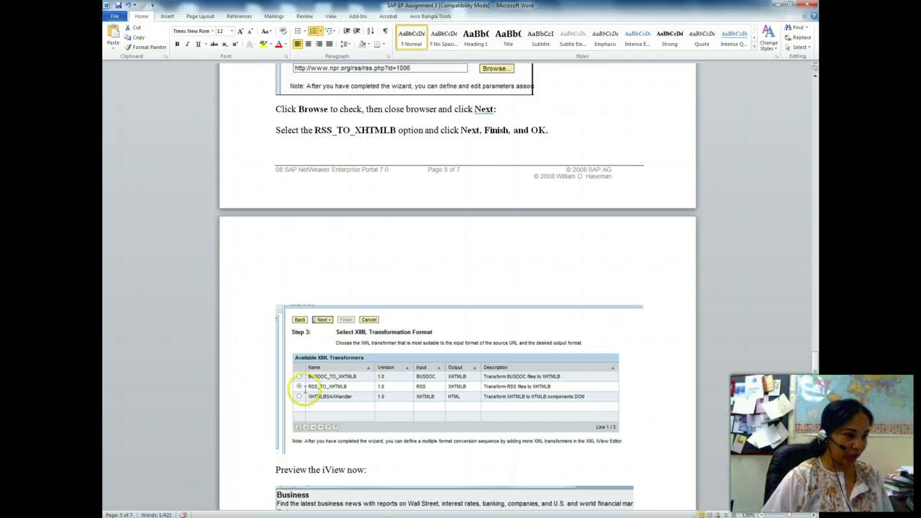
key("alt+Tab")
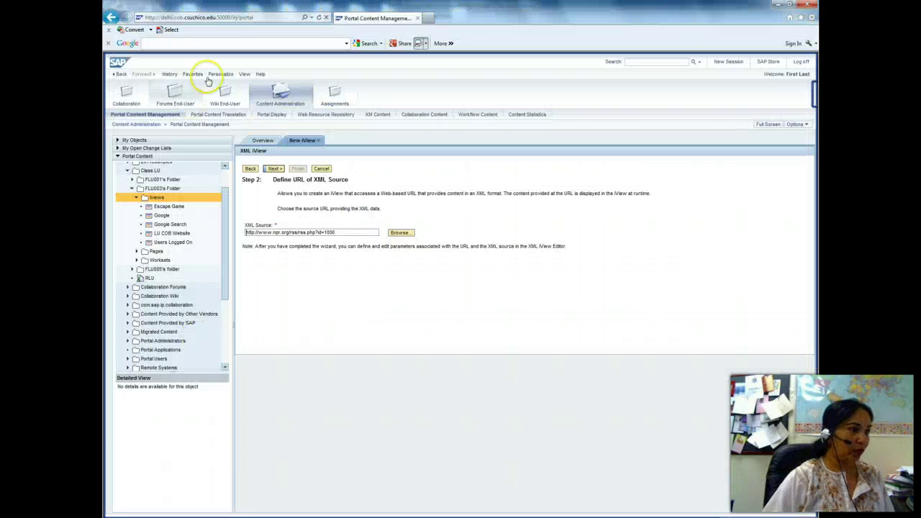
left_click(276, 168)
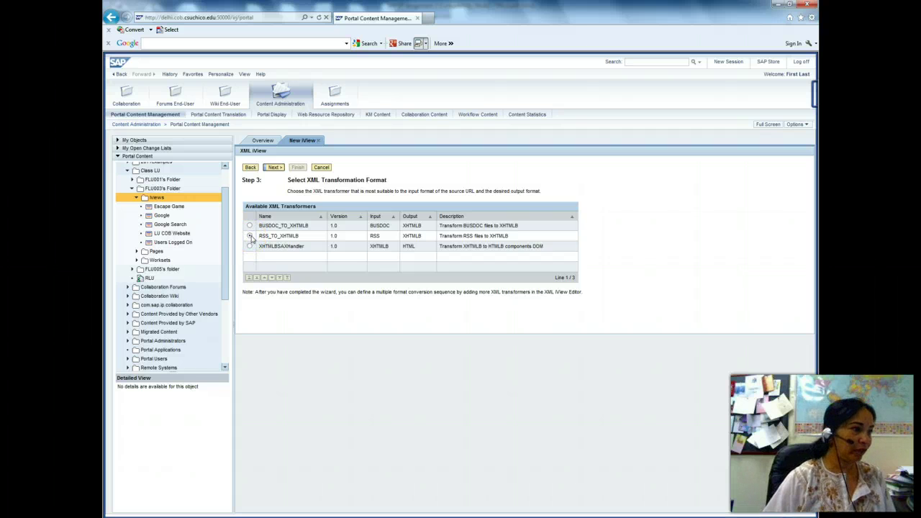
left_click(250, 236)
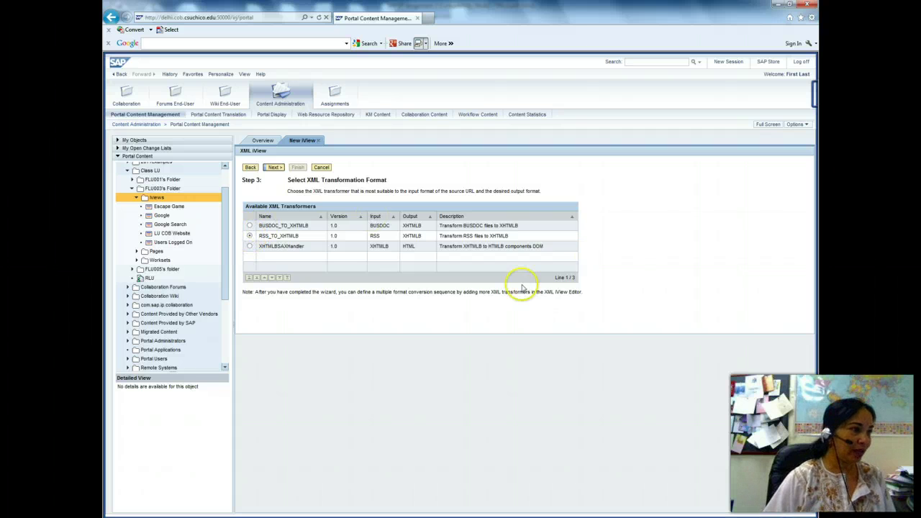
Finish the XML iView wizard and open the new Business News iView for editing
left_click(274, 166)
left_click(297, 166)
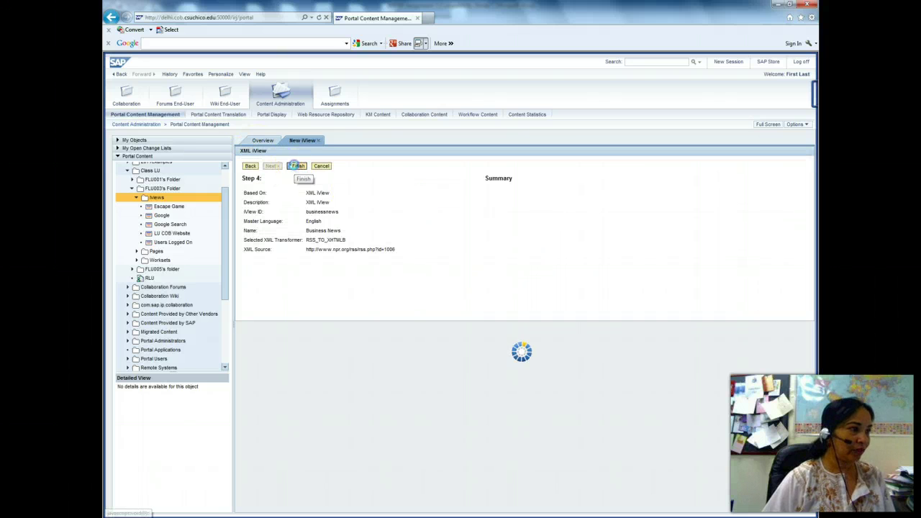
left_click(243, 192)
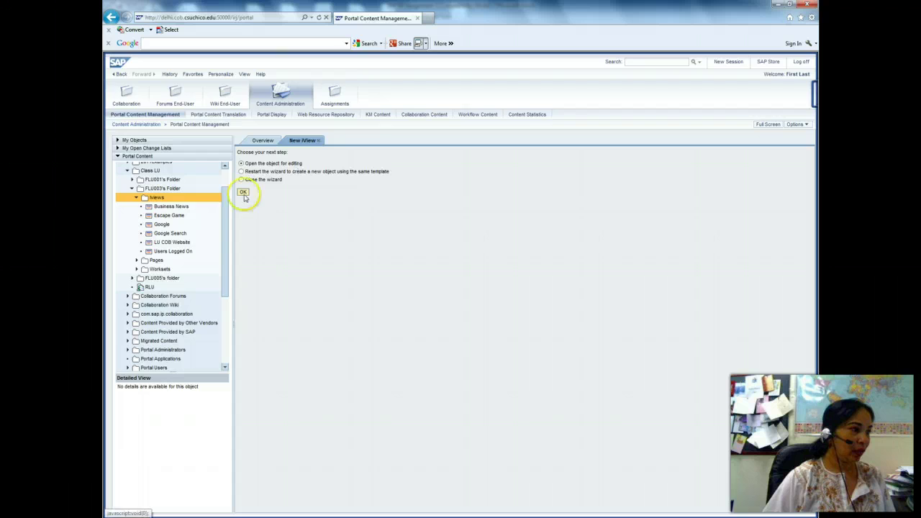
left_click(478, 303)
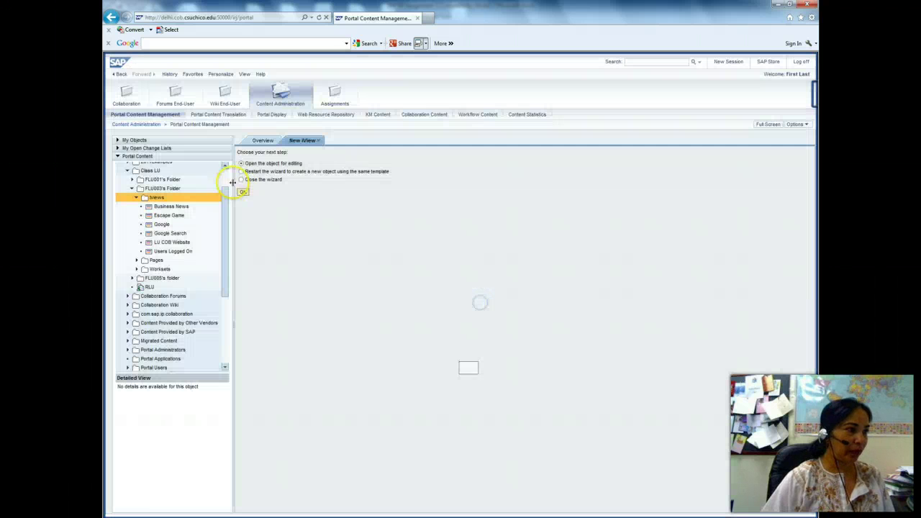
Consult the preview instructions in the Word assignment, preview the Business News iView in the portal, and close the preview and editor
key("alt+Tab")
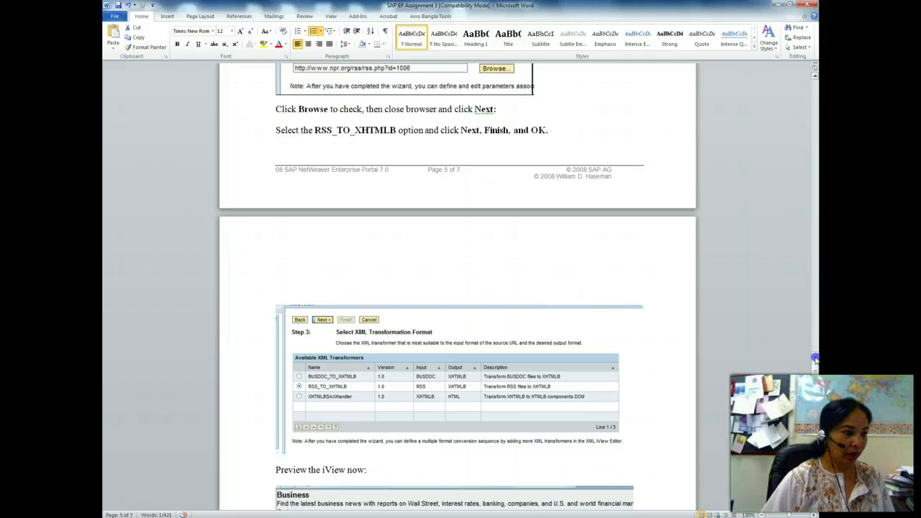
left_click_drag(815, 358, 819, 389)
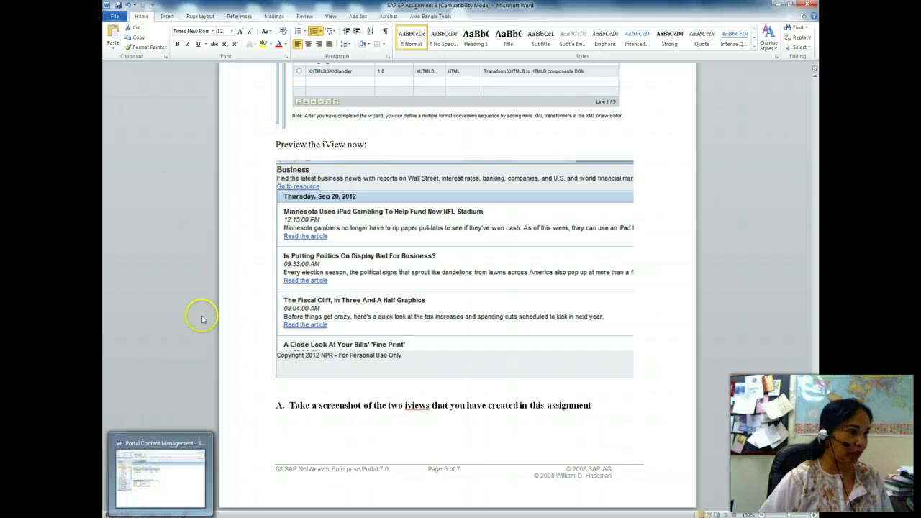
left_click(144, 495)
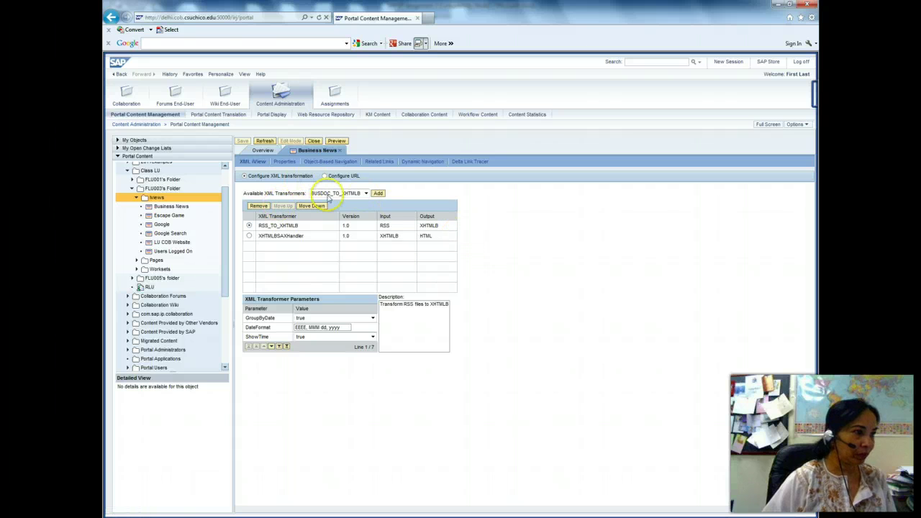
left_click(336, 141)
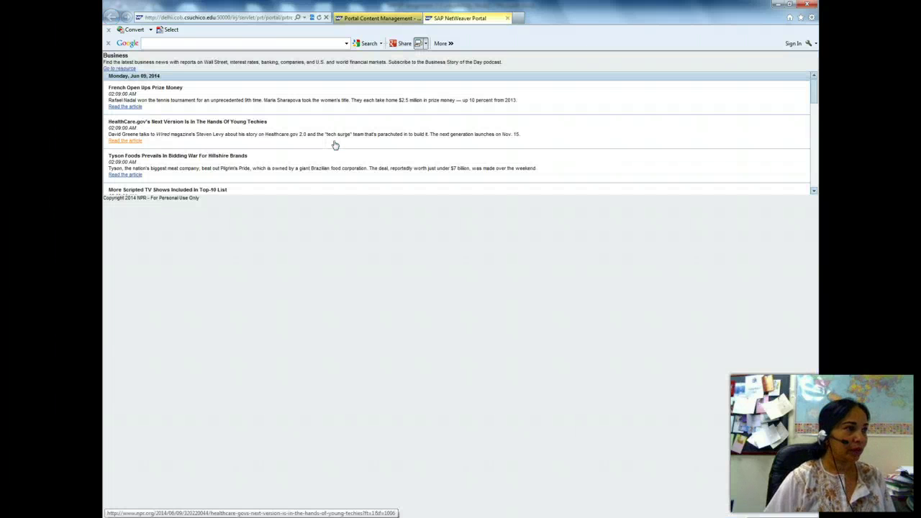
left_click(507, 19)
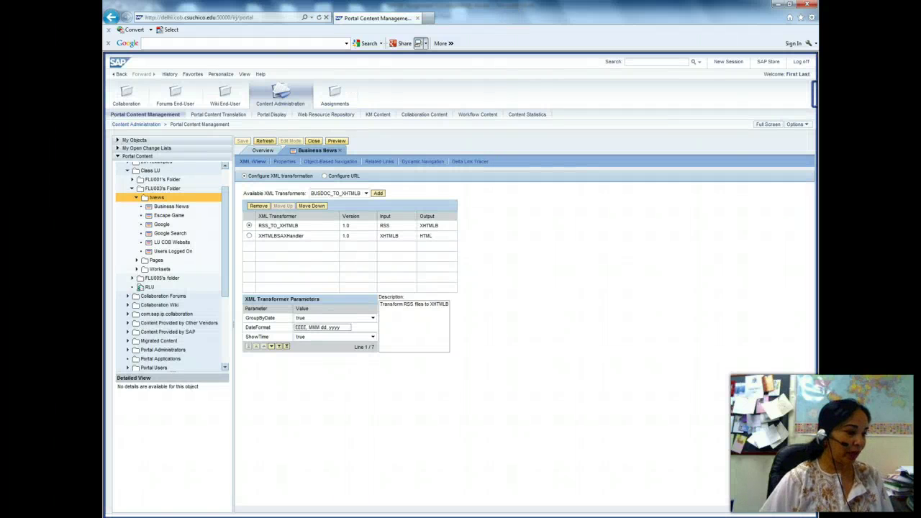
left_click(312, 142)
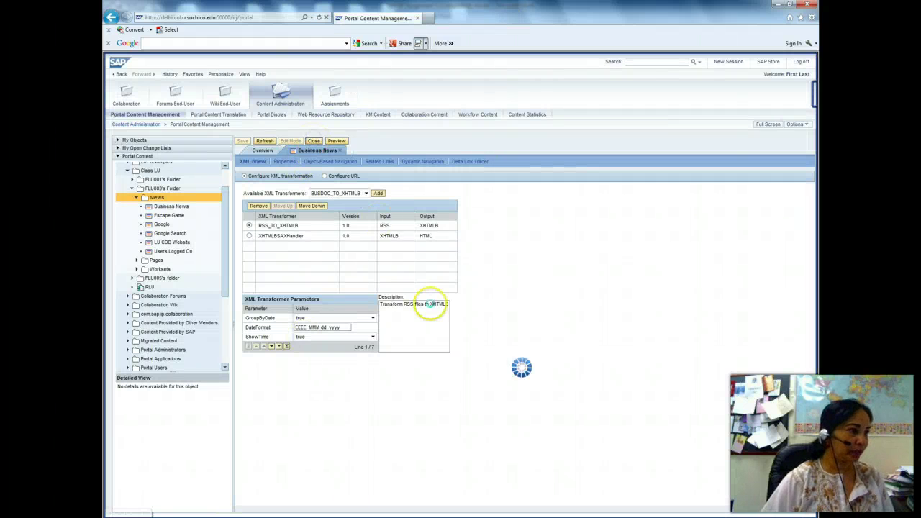
Read the remaining instructions in the Word assignment, covering the screenshots, Page Three, Page Four and the workset
key("alt+Tab")
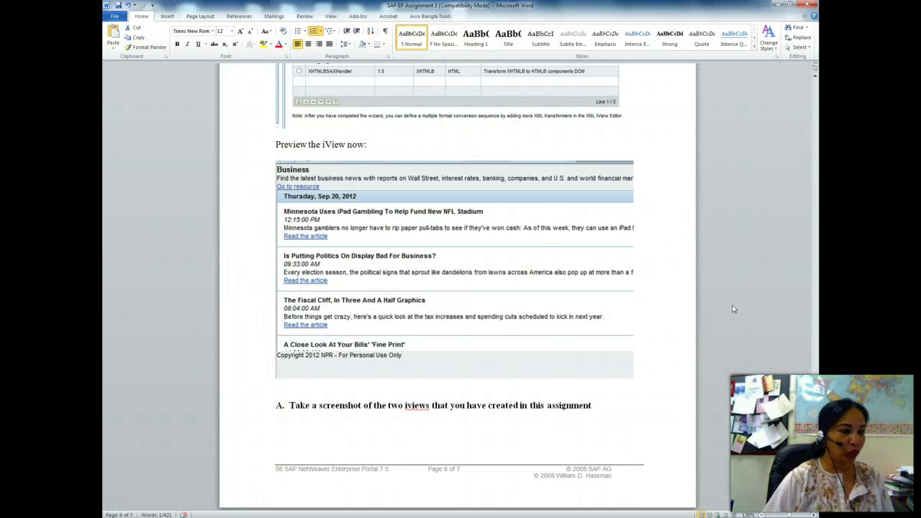
key("alt+Tab")
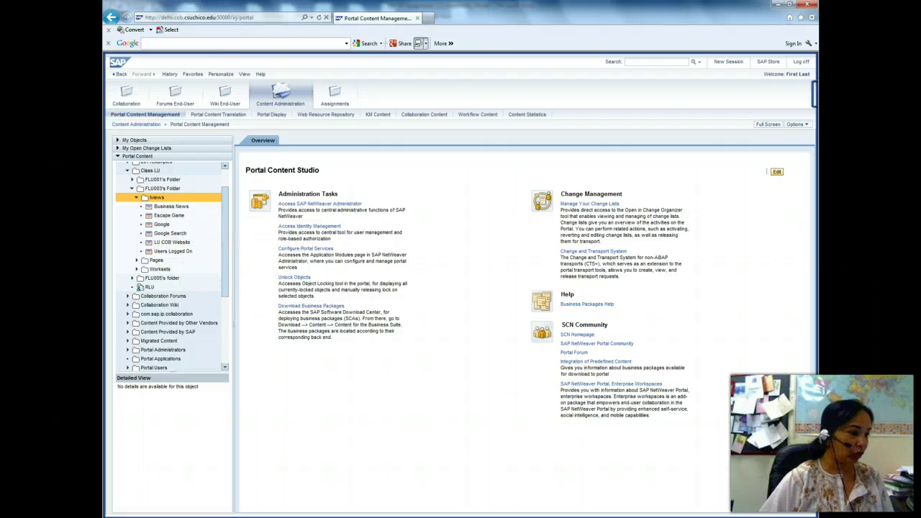
key("alt+Tab")
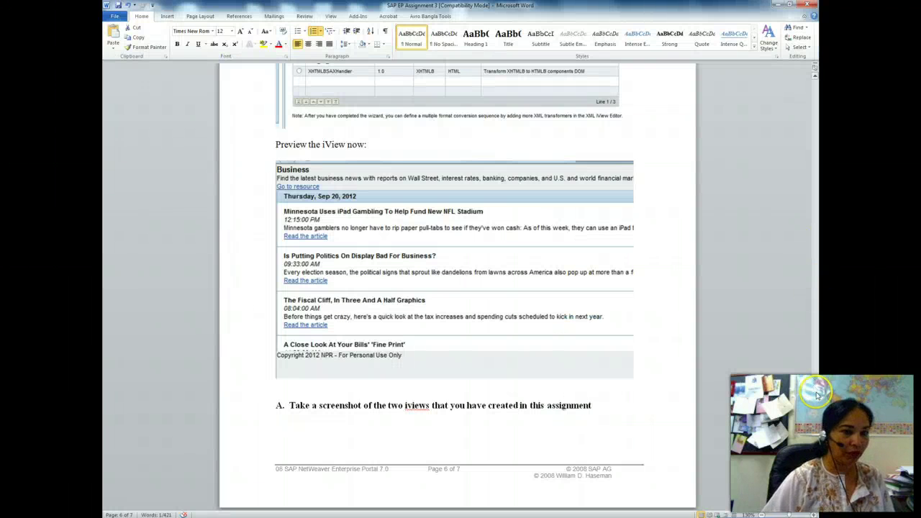
scroll(817, 405, "down", 2)
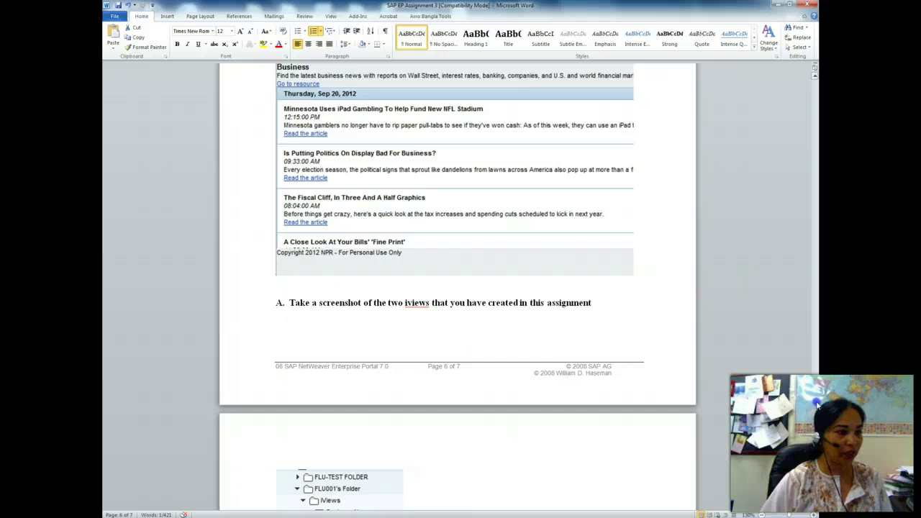
scroll(816, 410, "down", 3)
scroll(816, 416, "down", 6)
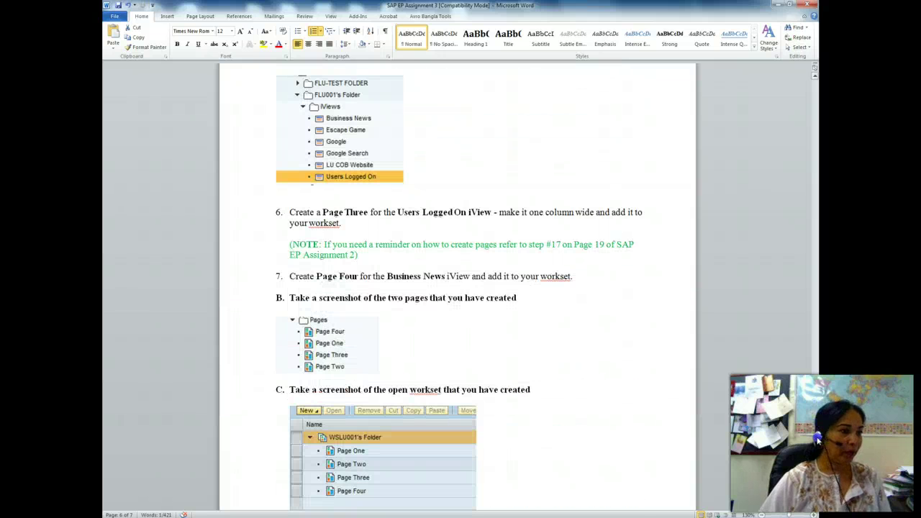
scroll(816, 440, "down", 2)
scroll(817, 437, "down", 1)
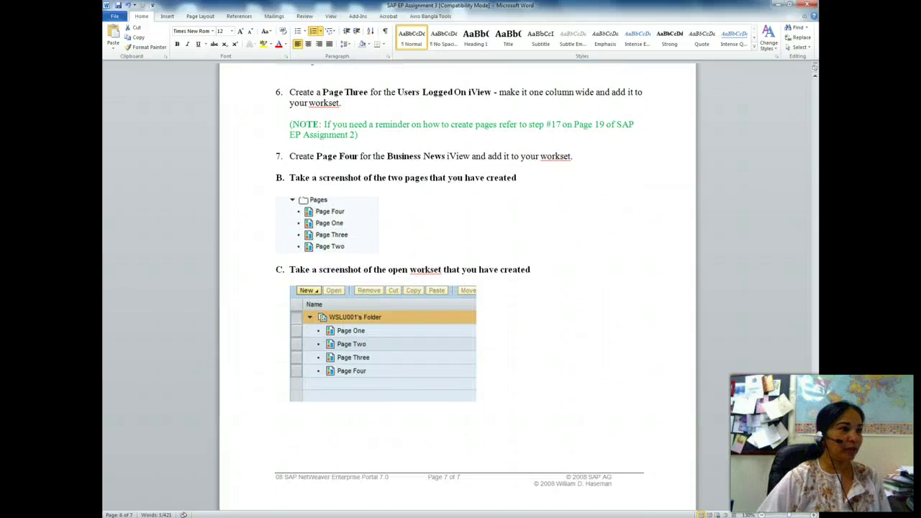
left_click(499, 98)
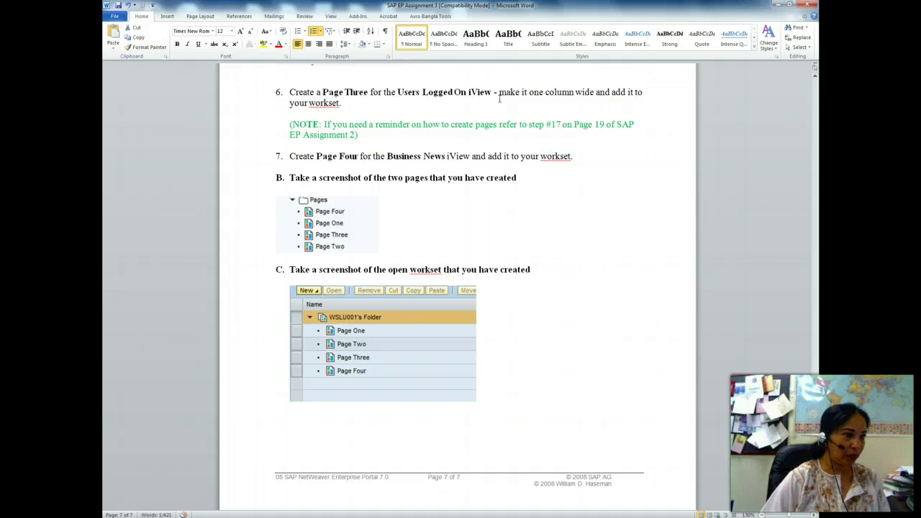
Switch back to the portal and start a new page in the Pages folder, named Page Three with the ID pagethree
key("alt+Tab")
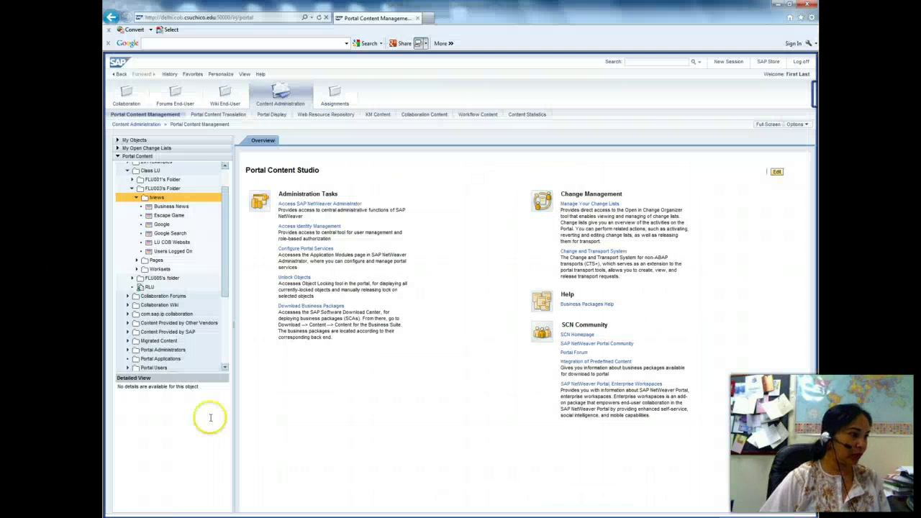
left_click(152, 262)
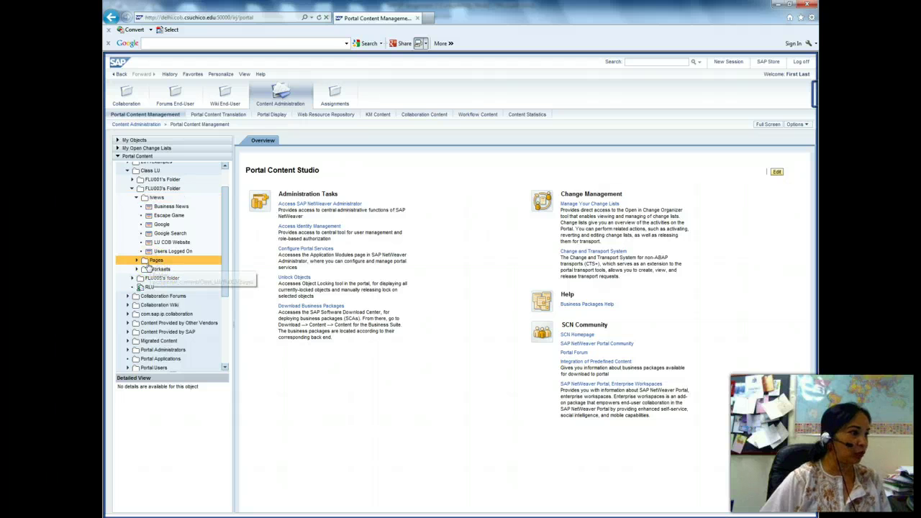
left_click(136, 260)
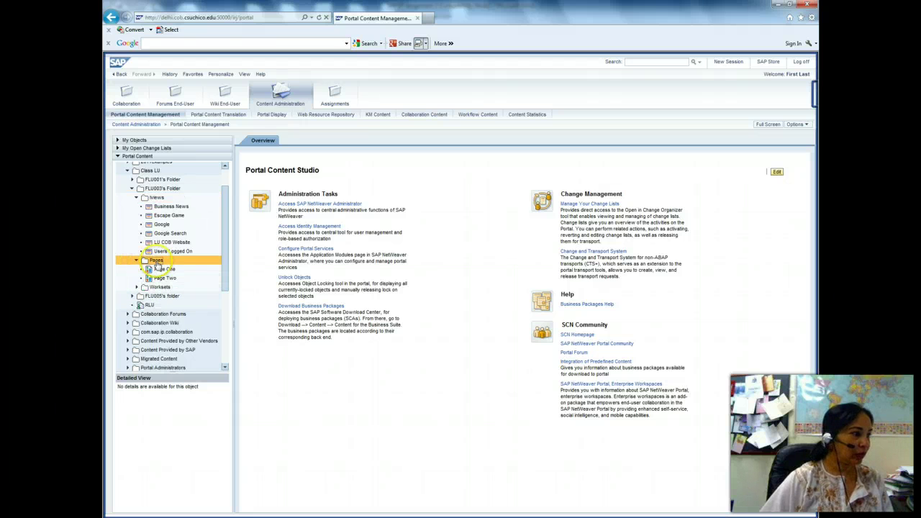
right_click(155, 265)
mouse_move(154, 260)
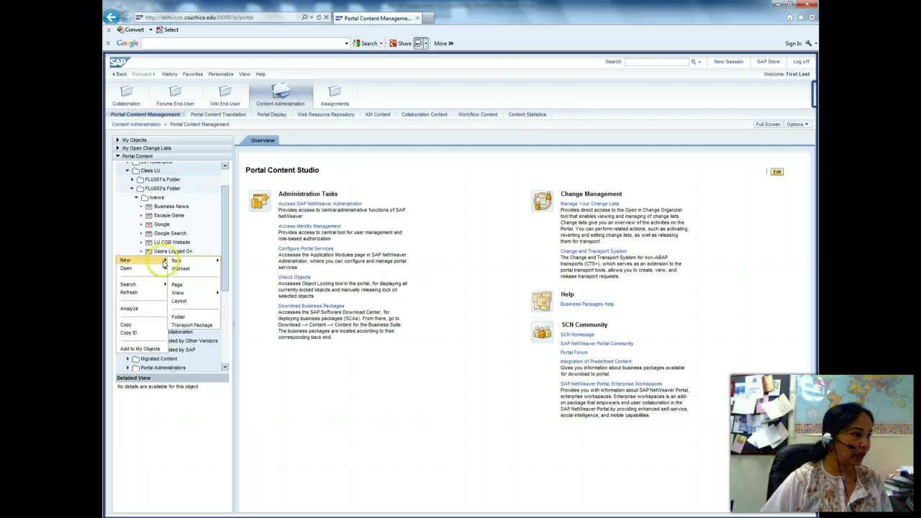
left_click(178, 285)
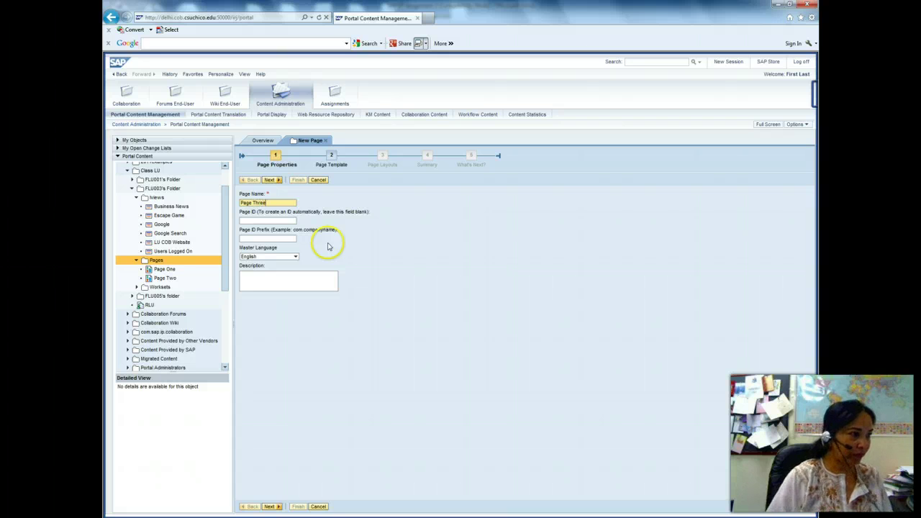
left_click(291, 220)
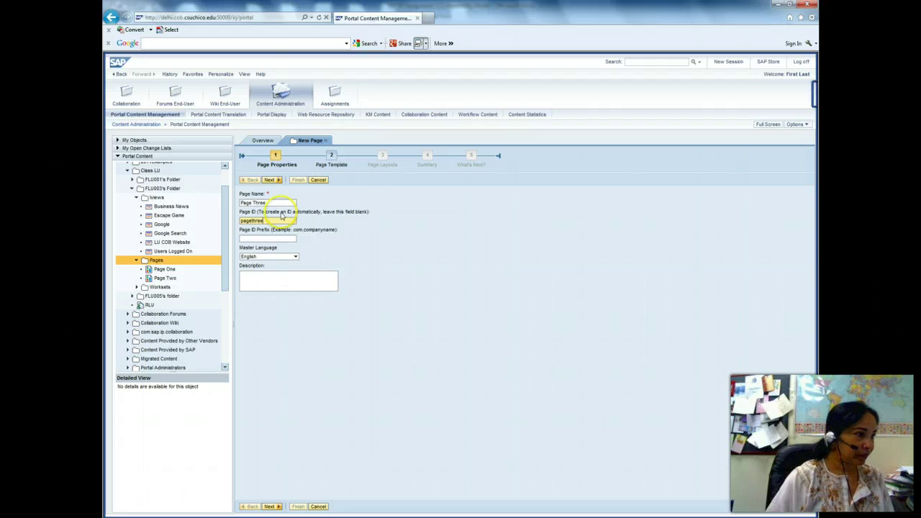
left_click(269, 179)
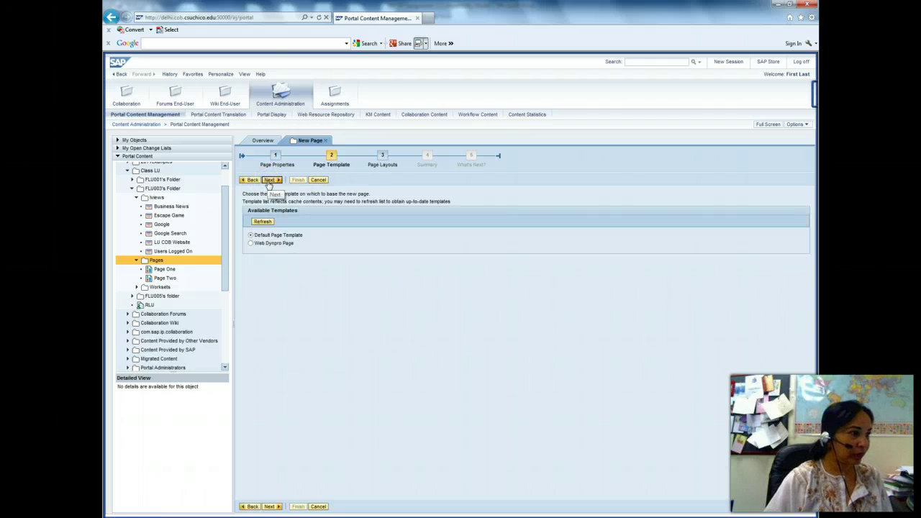
Finish Page Three with the Default Page Template and 1 Column (Full Width) layout, and open its page content for editing
left_click(270, 182)
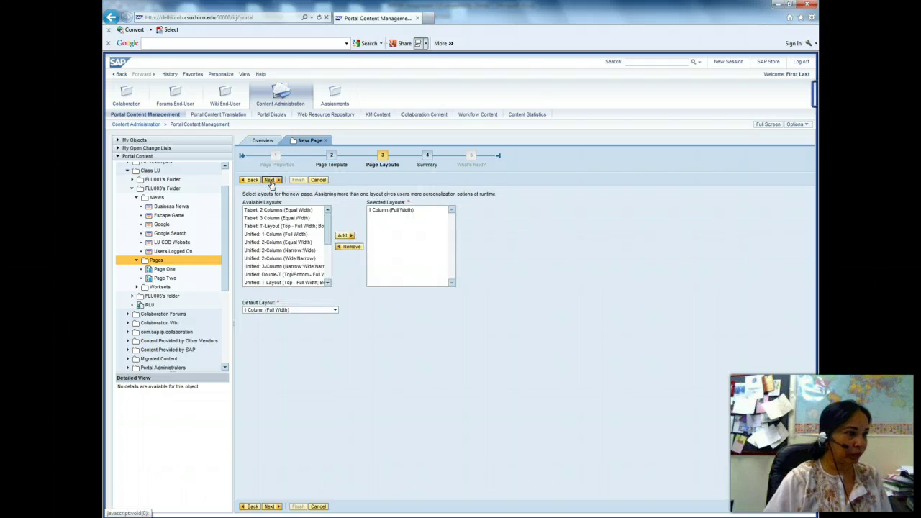
left_click(269, 180)
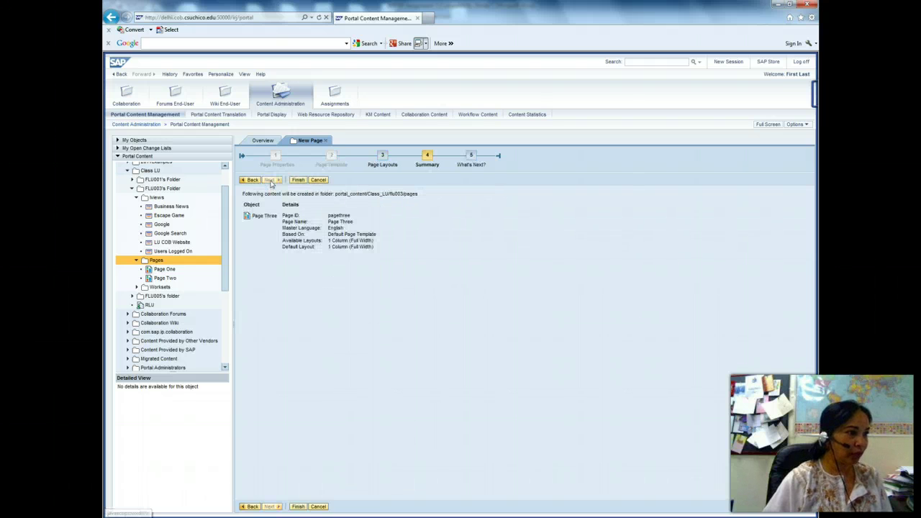
left_click(298, 180)
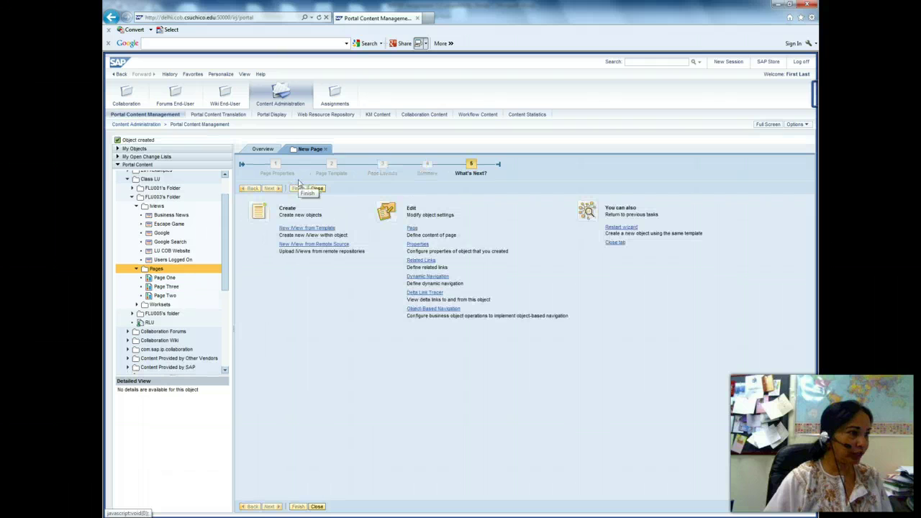
left_click(413, 229)
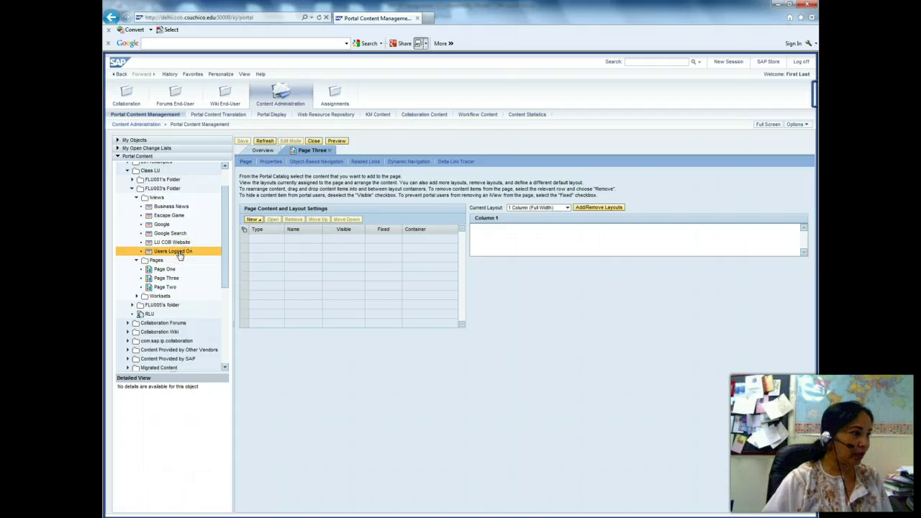
Add the Users Logged On iView to Page Three as a delta link and save the page
right_click(179, 254)
mouse_move(154, 293)
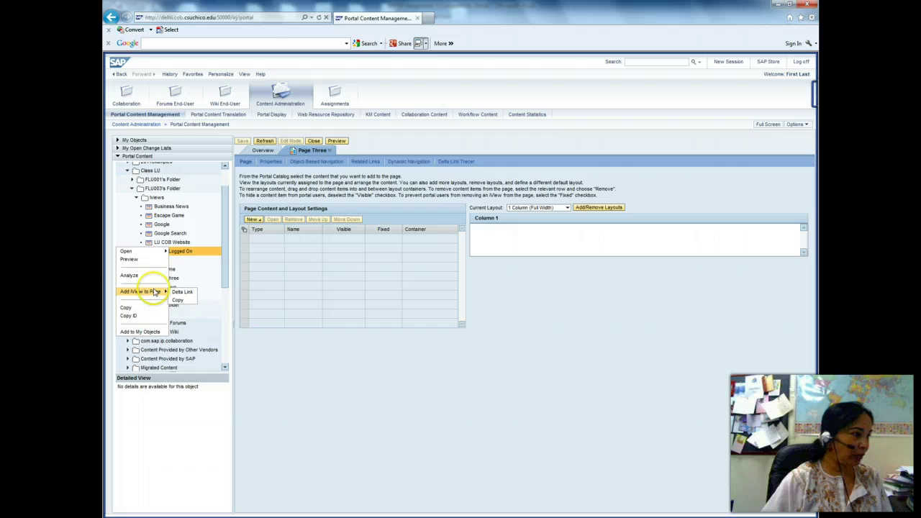
left_click(186, 292)
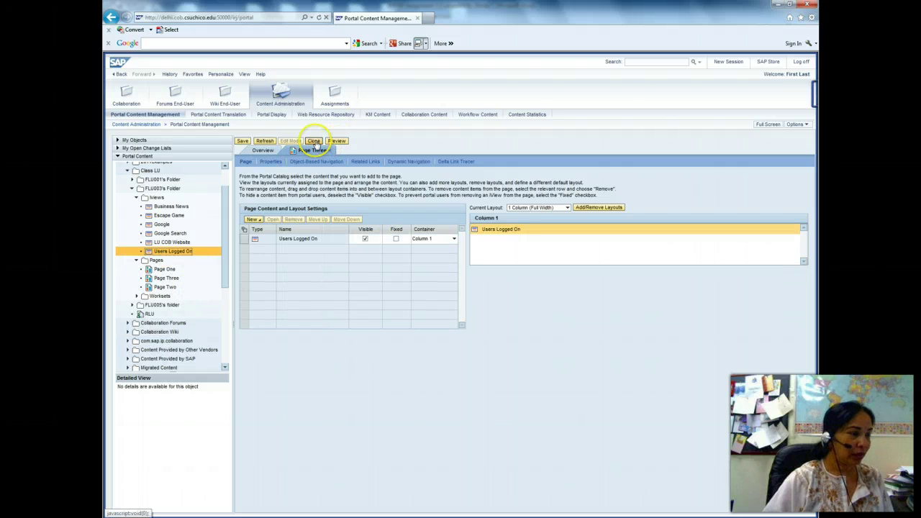
left_click(242, 141)
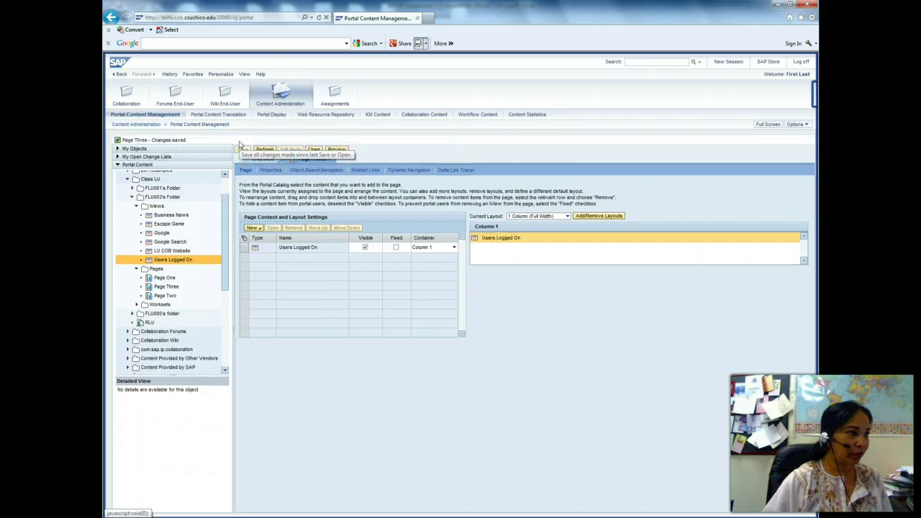
Preview Page Three, allowing the SAP GUI connection, and close both the preview and the page editor
left_click(338, 149)
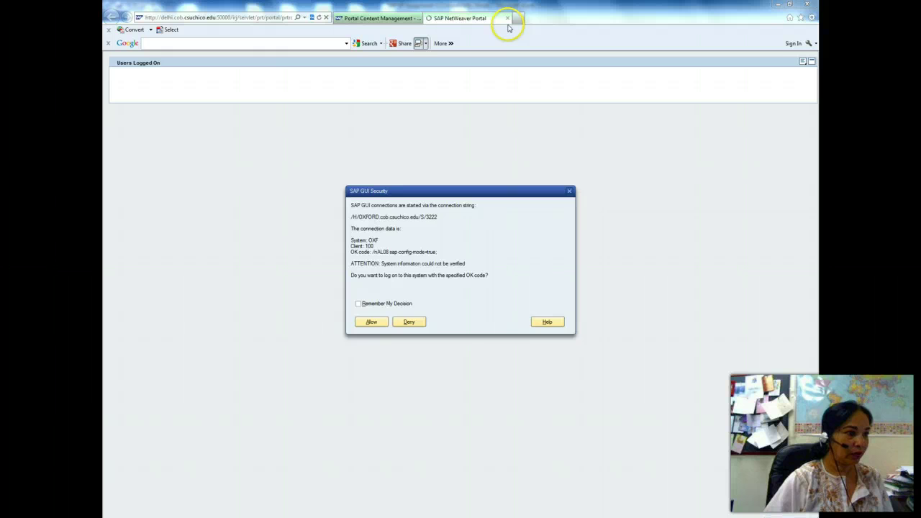
left_click(372, 321)
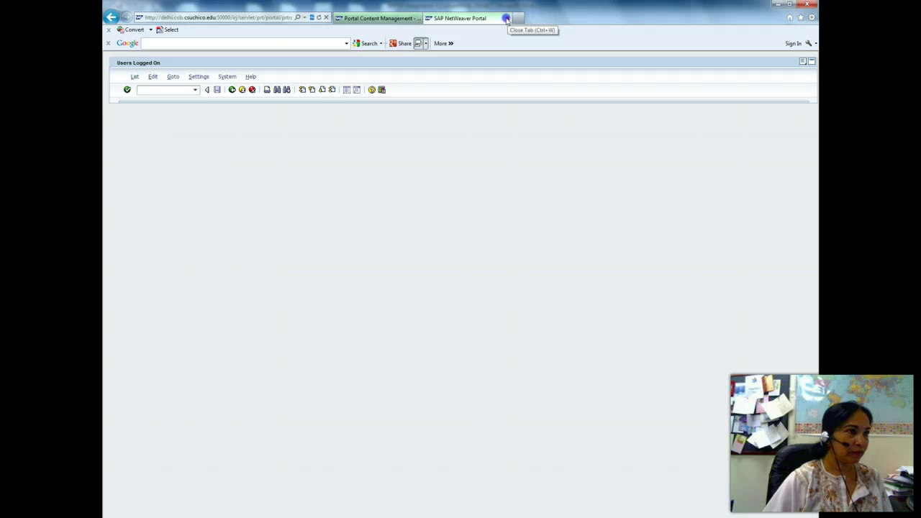
left_click(507, 19)
left_click(314, 141)
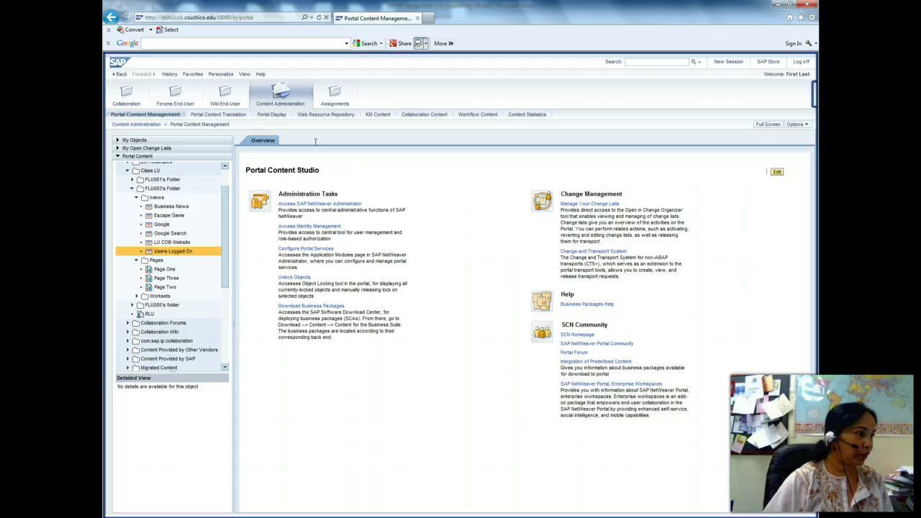
Start another new page in the Pages folder, name it Page Four and give it a page ID
left_click(156, 260)
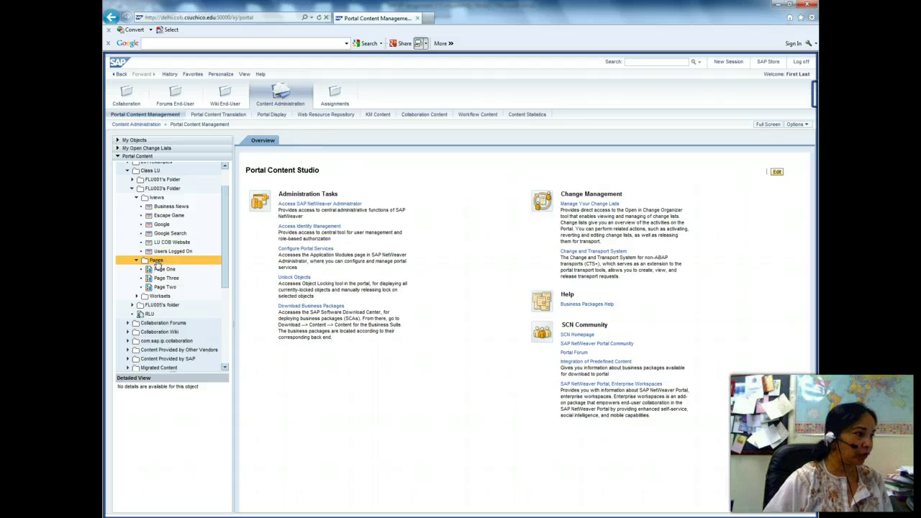
right_click(156, 263)
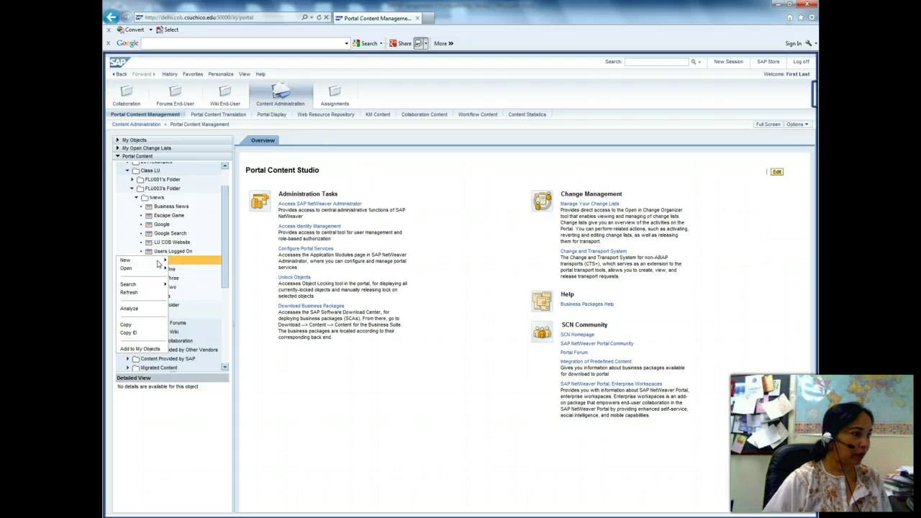
mouse_move(159, 261)
mouse_move(185, 292)
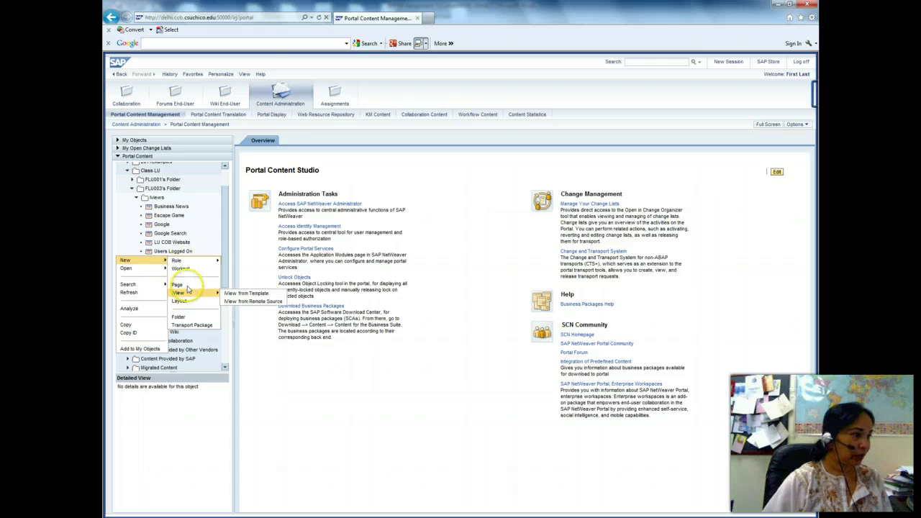
left_click(180, 285)
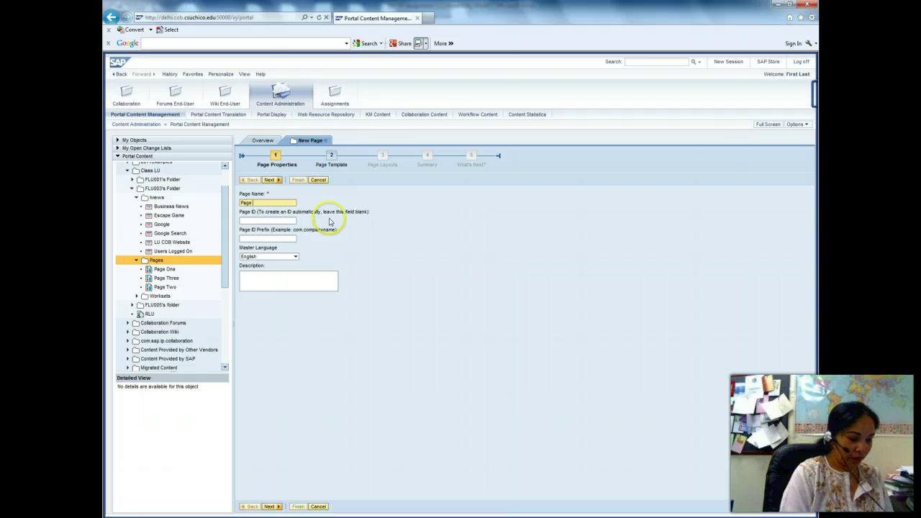
type("Page Four")
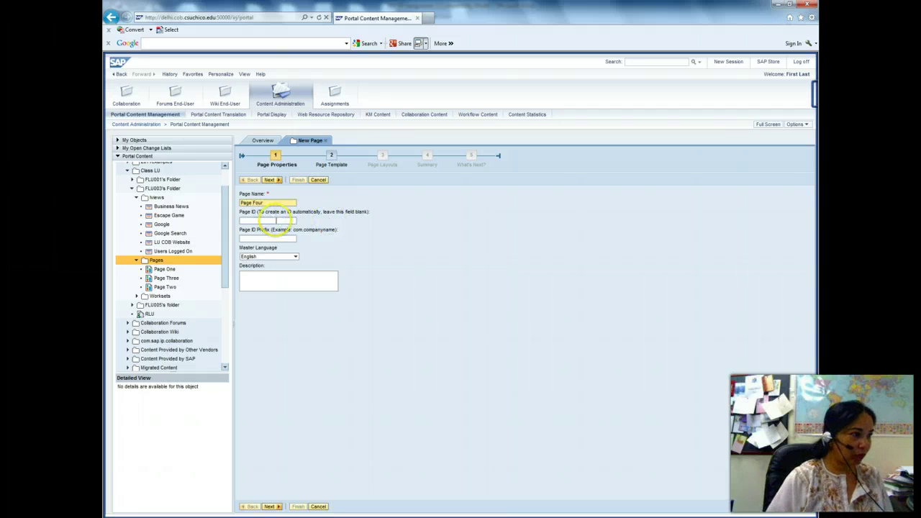
left_click(275, 220)
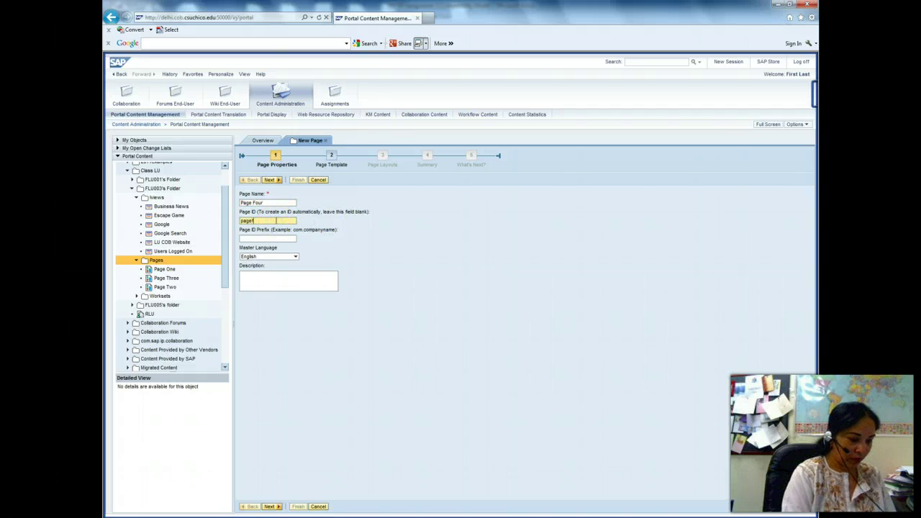
left_click(269, 179)
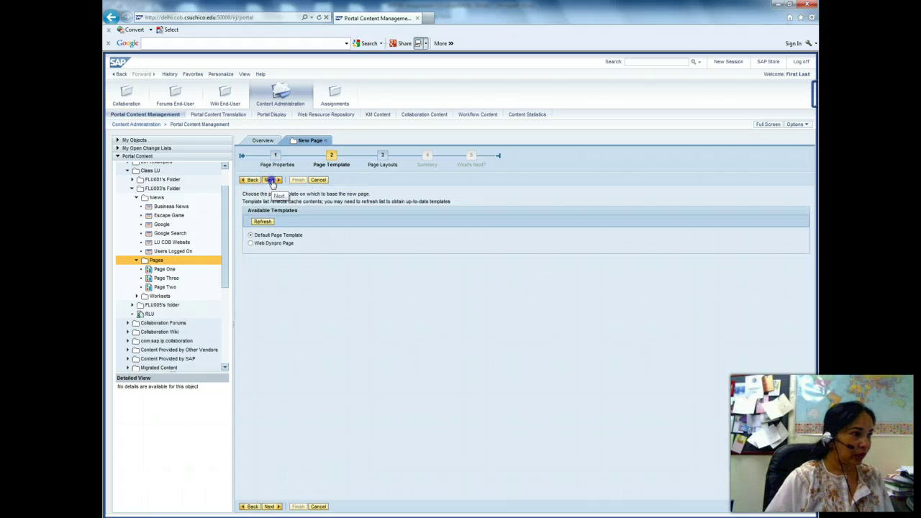
Finish Page Four with the Default Page Template and 1 Column (Full Width) layout, and open its page content for editing
left_click(270, 180)
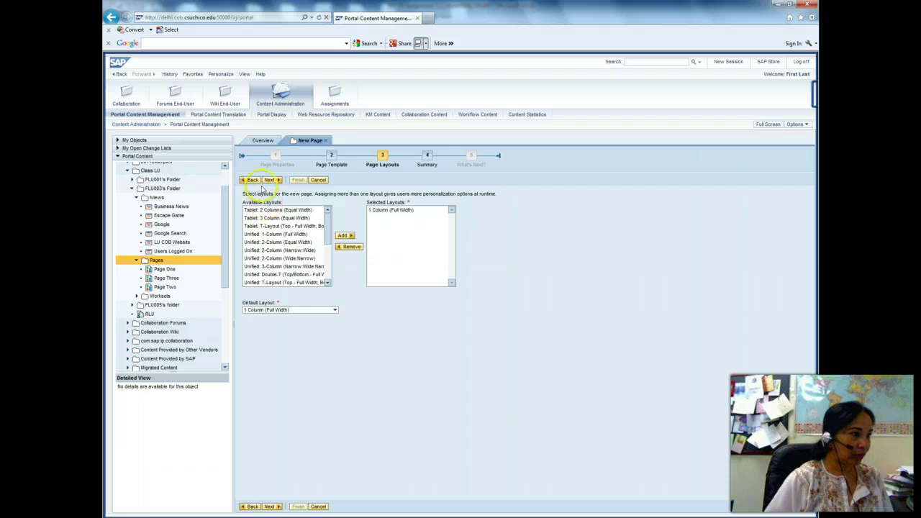
left_click(268, 181)
left_click(295, 181)
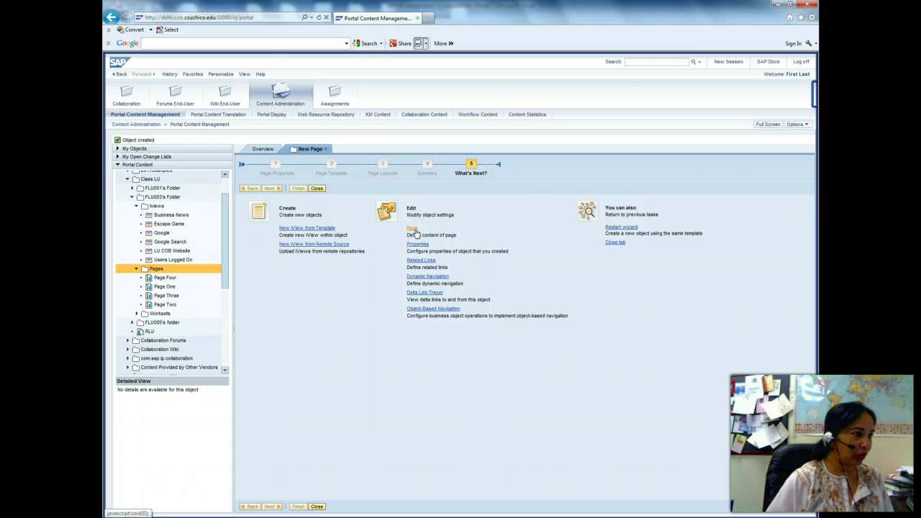
left_click(413, 228)
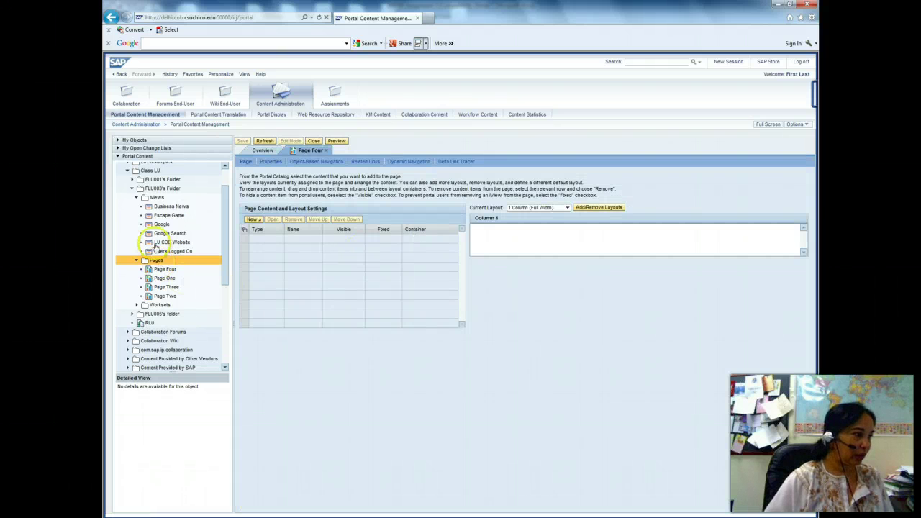
Add the Business News iView to Page Four as a delta link, save the page and close its editor
left_click(179, 207)
right_click(179, 209)
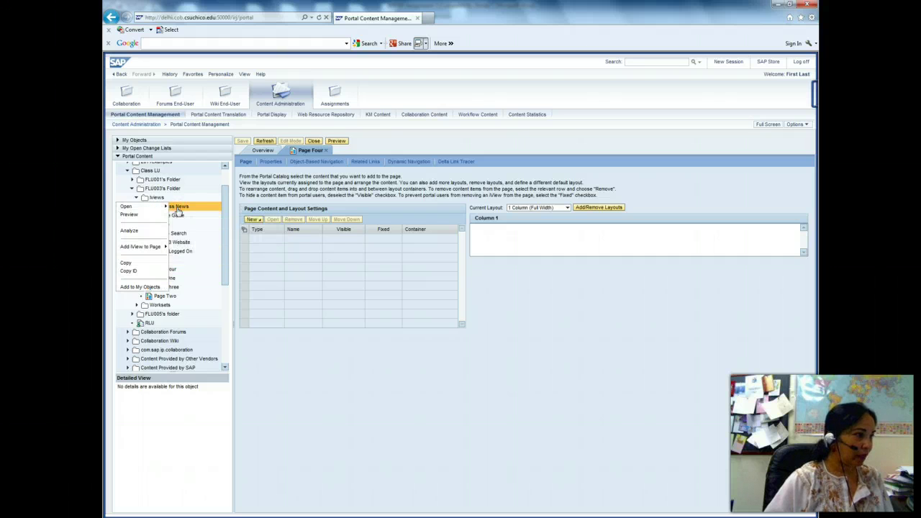
mouse_move(151, 247)
left_click(189, 247)
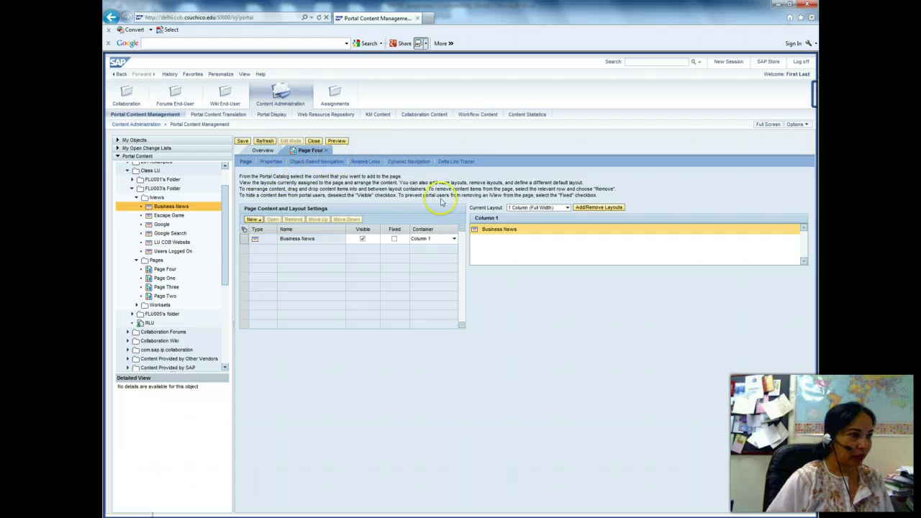
left_click(243, 140)
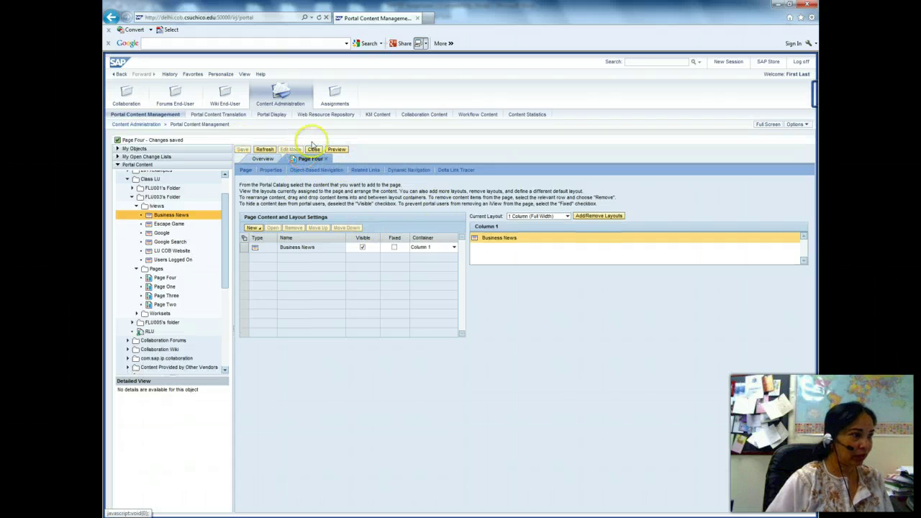
left_click(313, 141)
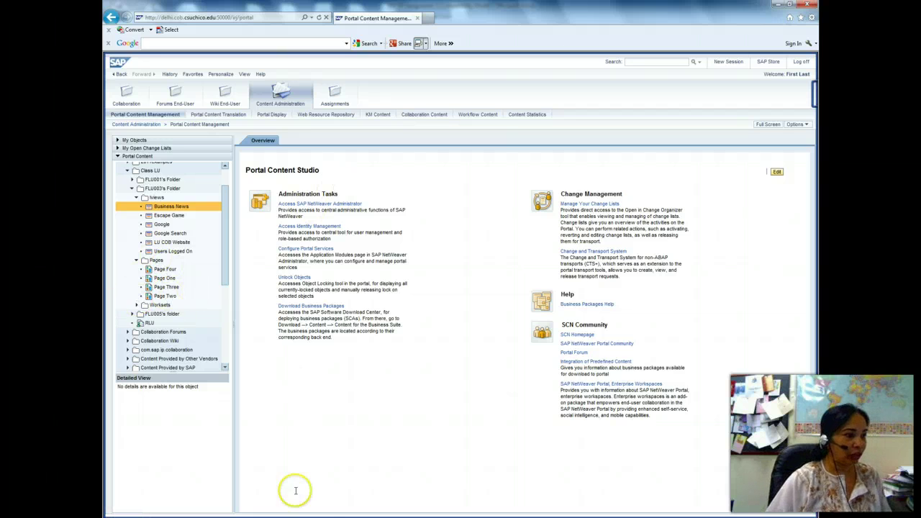
Consult the Word assignment for the page and workset screenshot instructions, and return to the portal
mouse_move(280, 516)
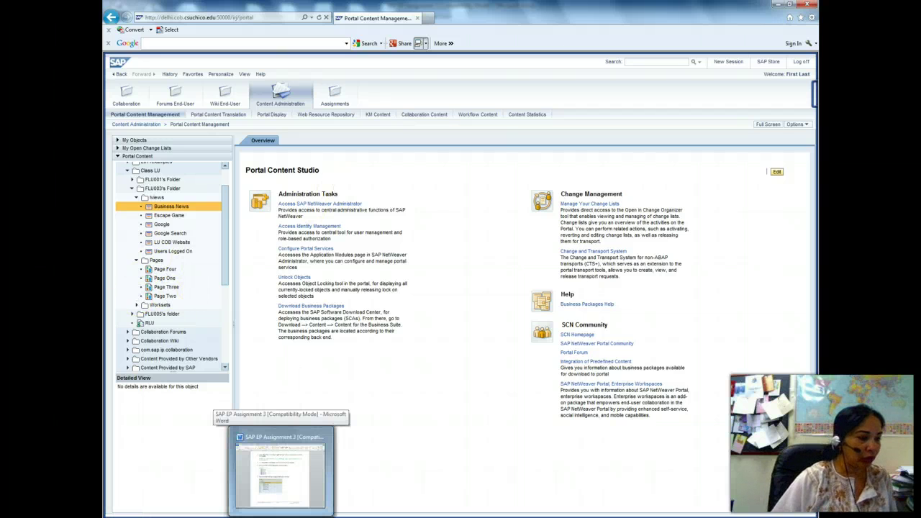
left_click(280, 474)
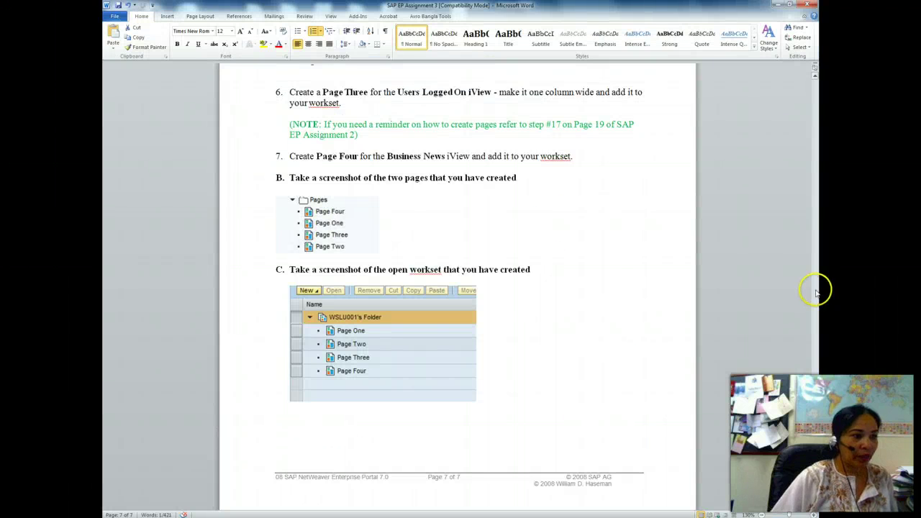
scroll(816, 464, "down", 1)
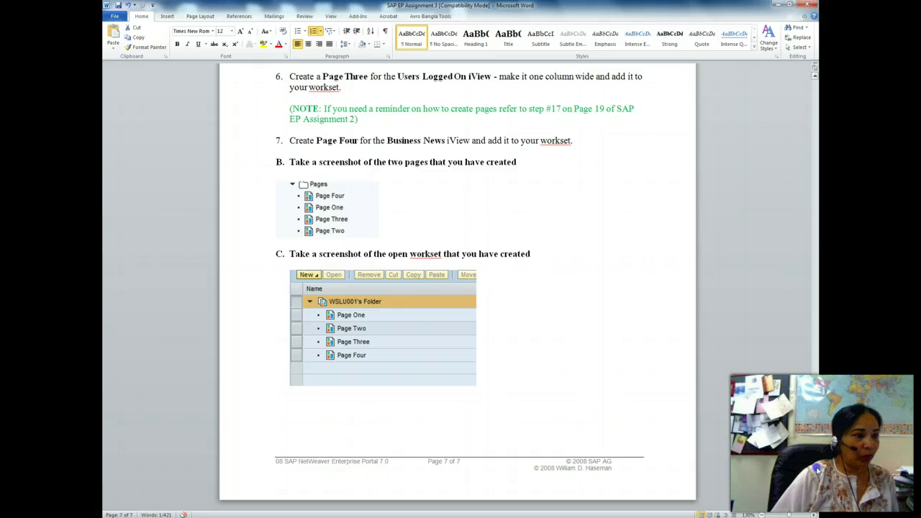
left_click_drag(816, 468, 193, 515)
left_click(159, 474)
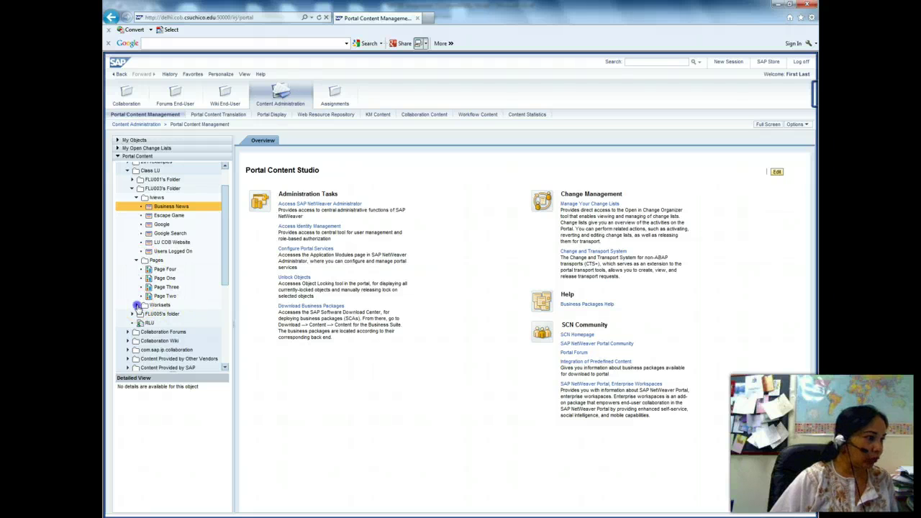
Open the WSLU003's Folder workset from the Worksets folder inside FLU003's Folder for editing
left_click(136, 305)
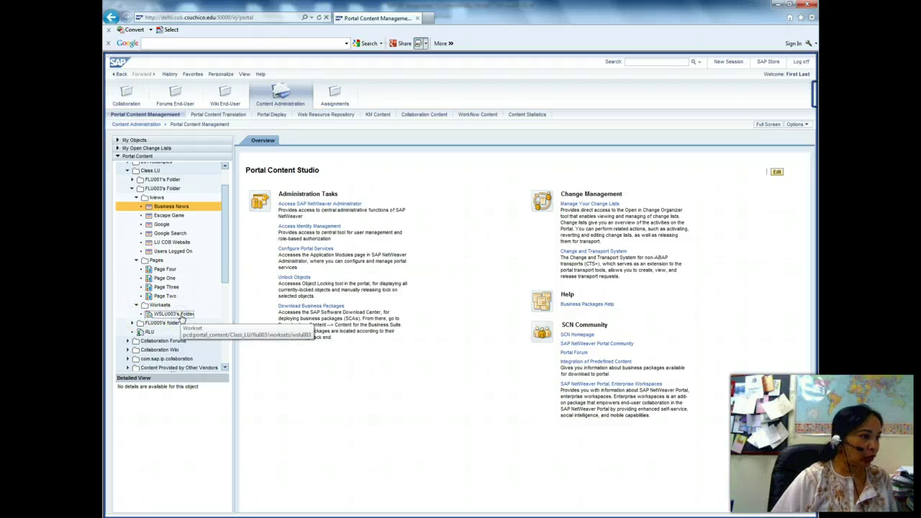
left_click(180, 314)
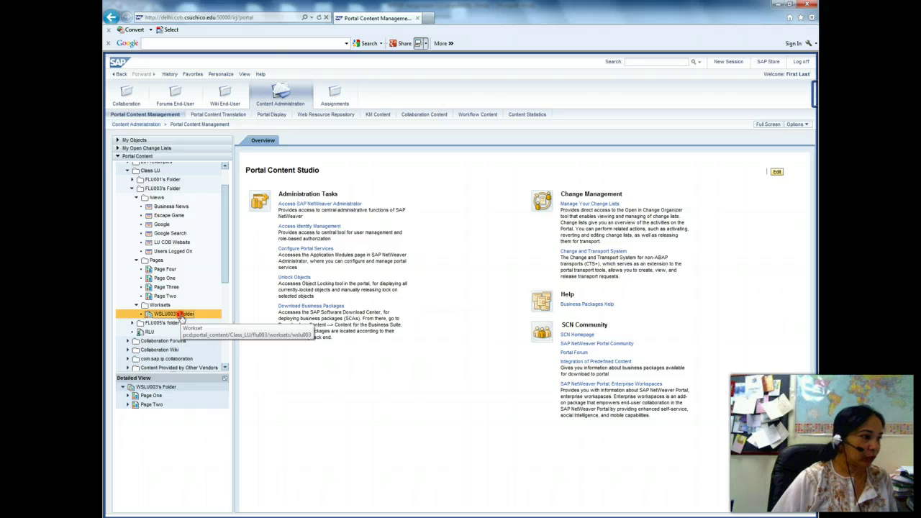
right_click(182, 317)
mouse_move(144, 314)
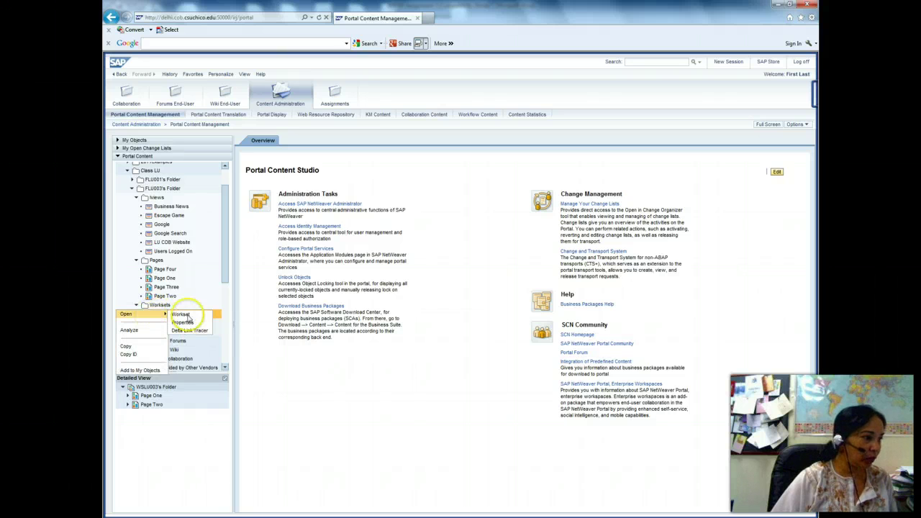
left_click(181, 314)
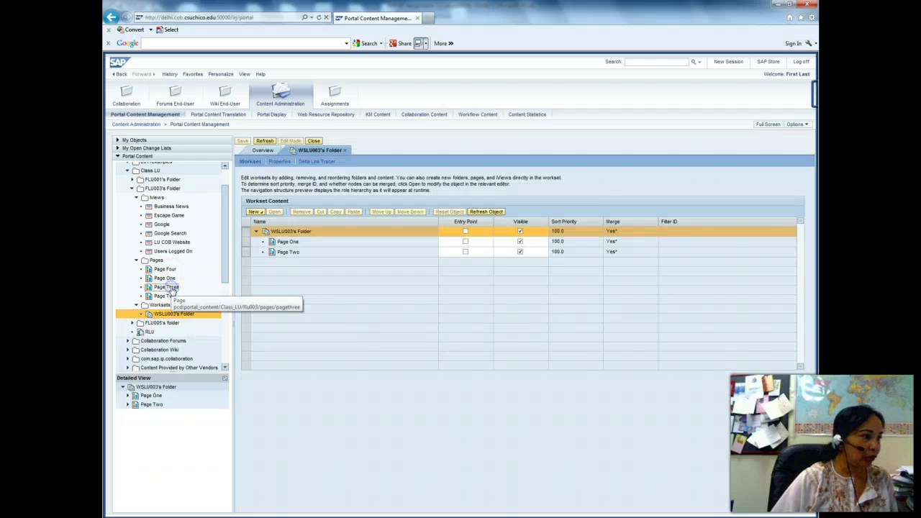
Add Page Three from the Pages folder to the open WSLU003's Folder workset
left_click(171, 288)
right_click(172, 288)
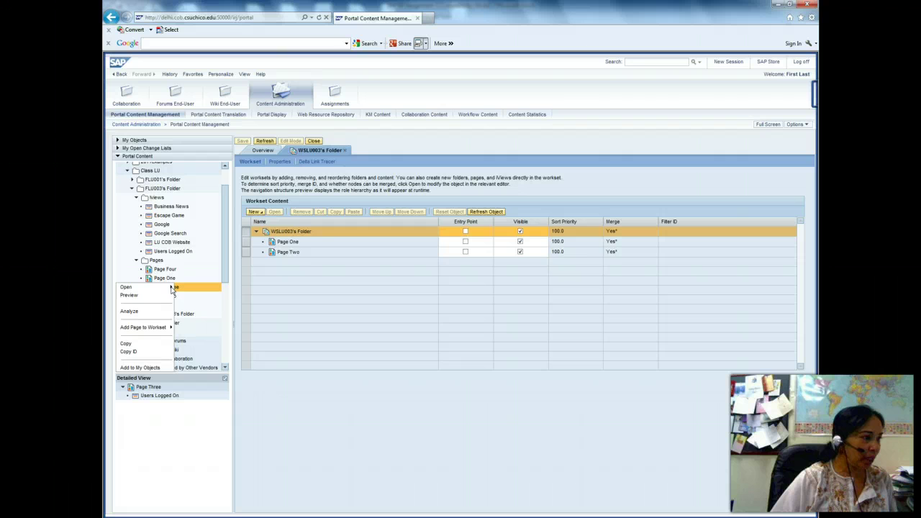
left_click(165, 329)
left_click(188, 328)
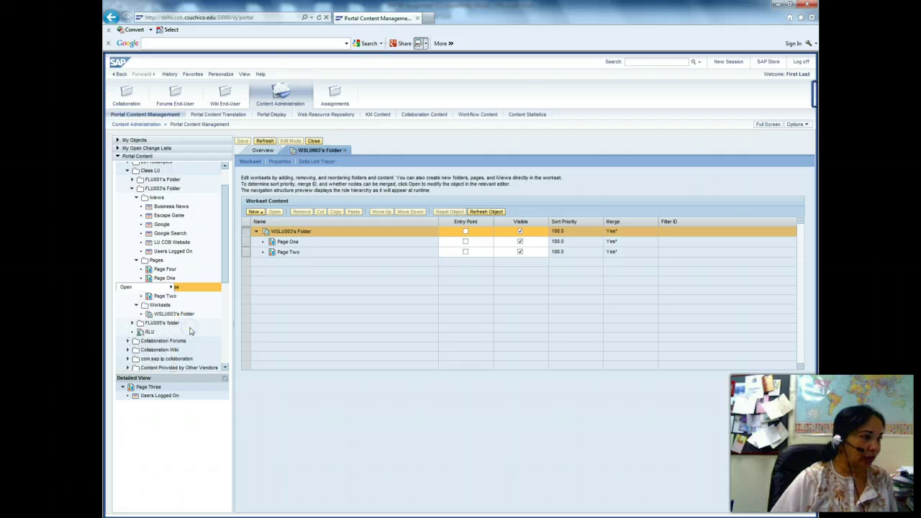
Add Page Four from the Pages folder to the same open workset
left_click(165, 269)
right_click(165, 269)
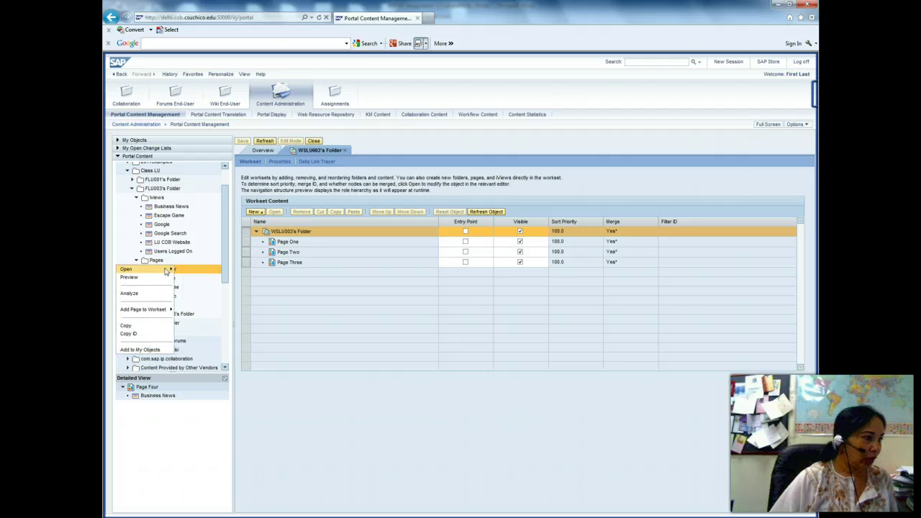
left_click(161, 308)
left_click(189, 309)
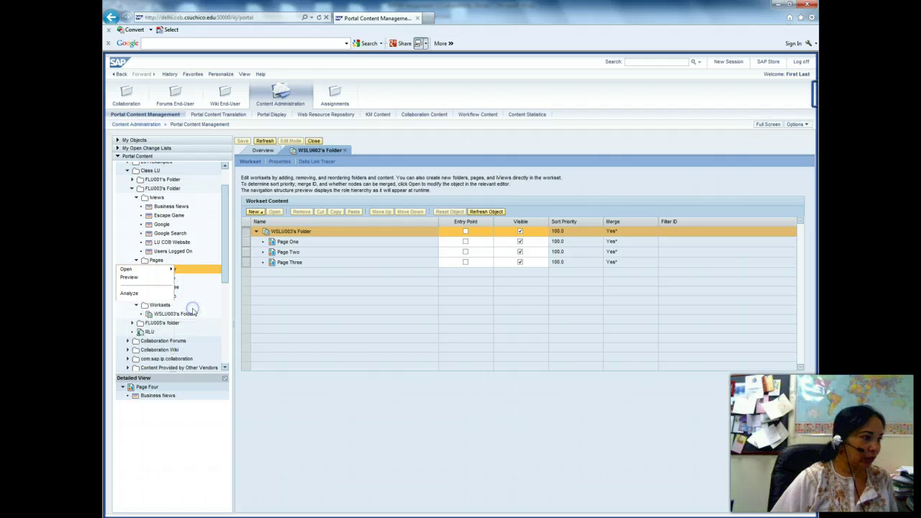